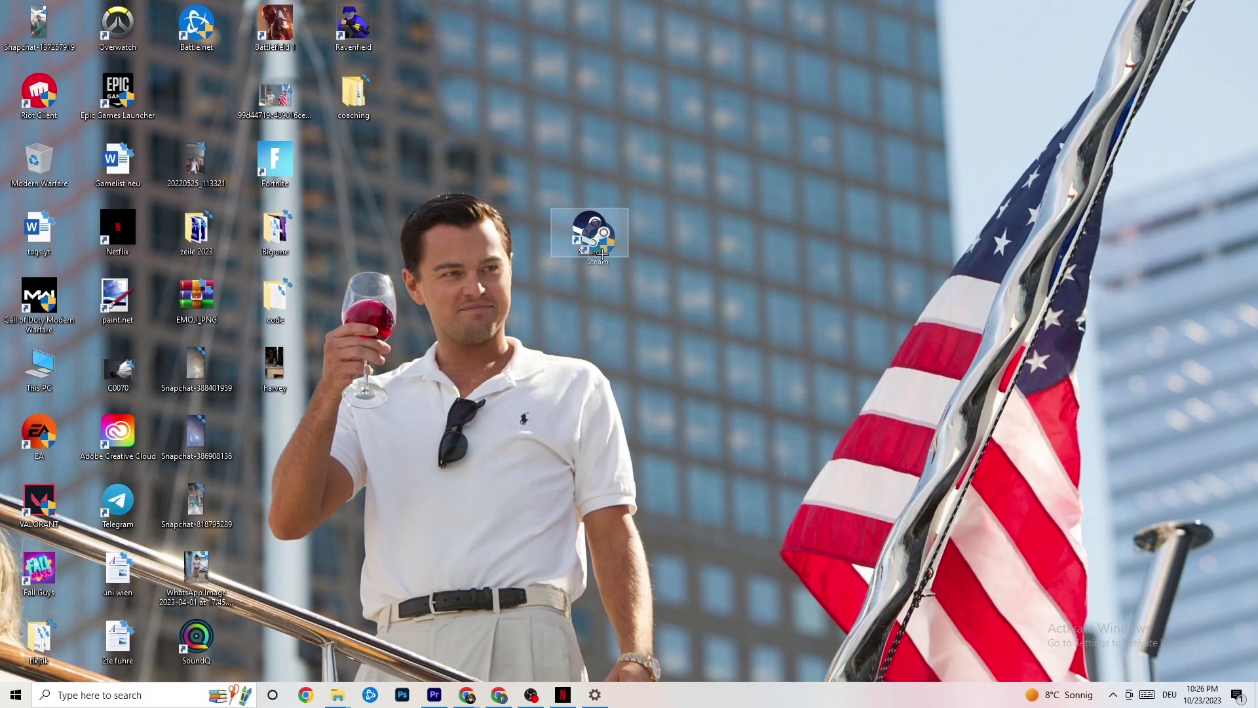
pyautogui.click(588, 154)
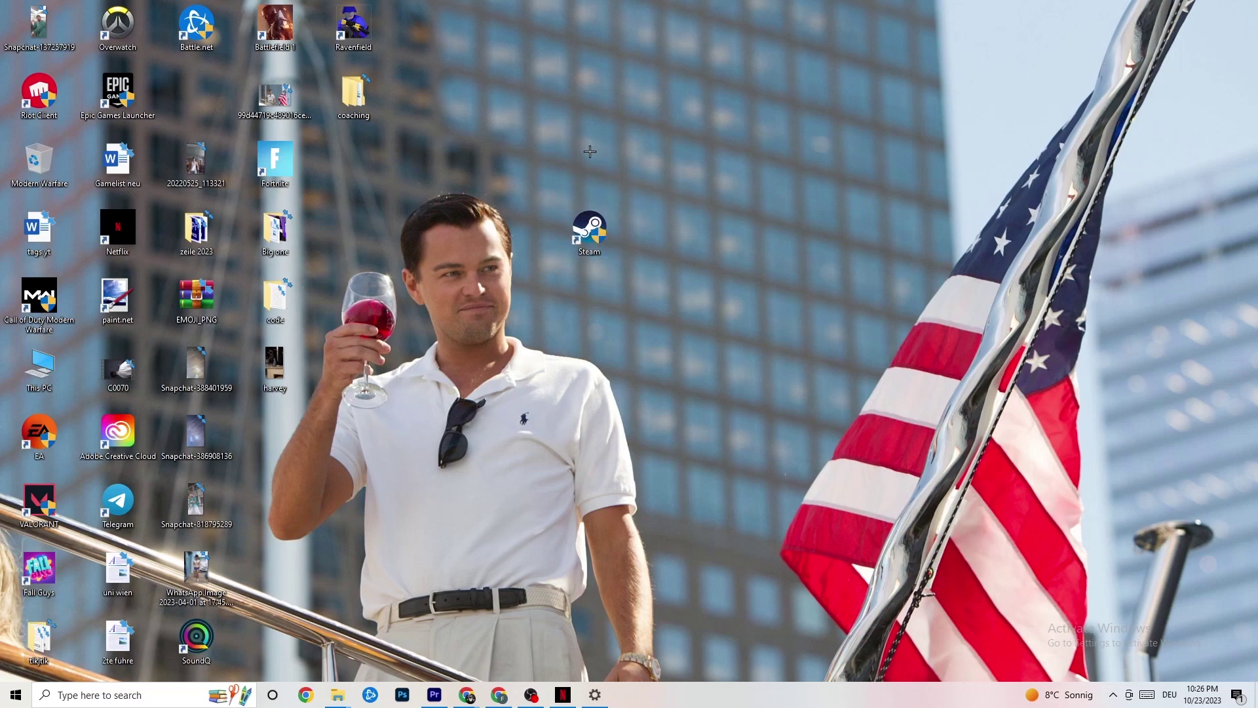
pyautogui.rightClick(602, 230)
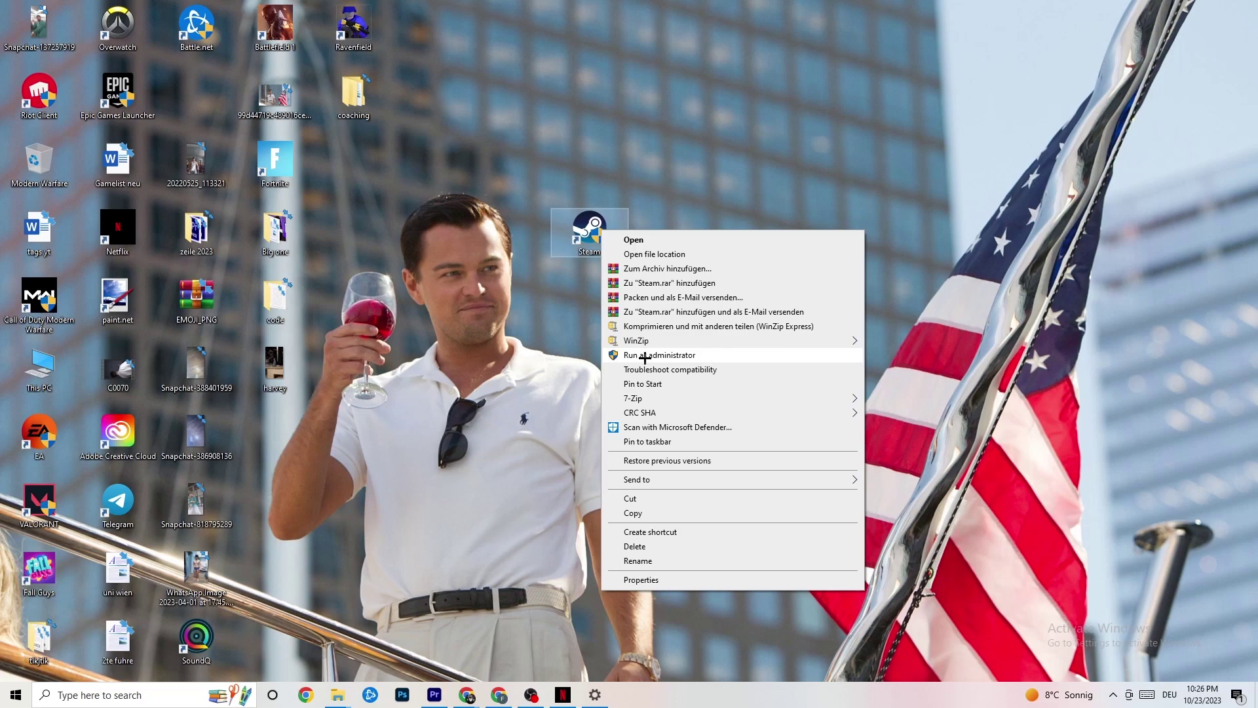
pyautogui.click(541, 349)
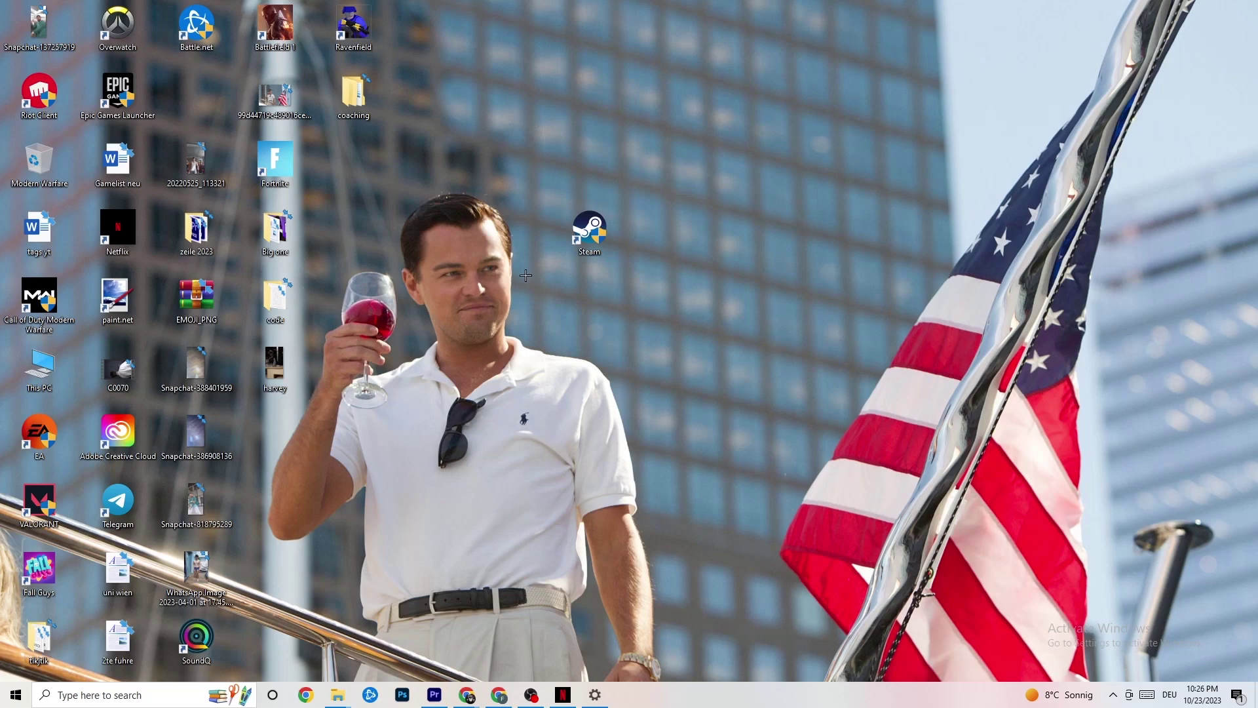
# - Review the compatibility mode and administrator settings in the Steam shortcut's properties, then confirm the dialog
pyautogui.rightClick(587, 234)
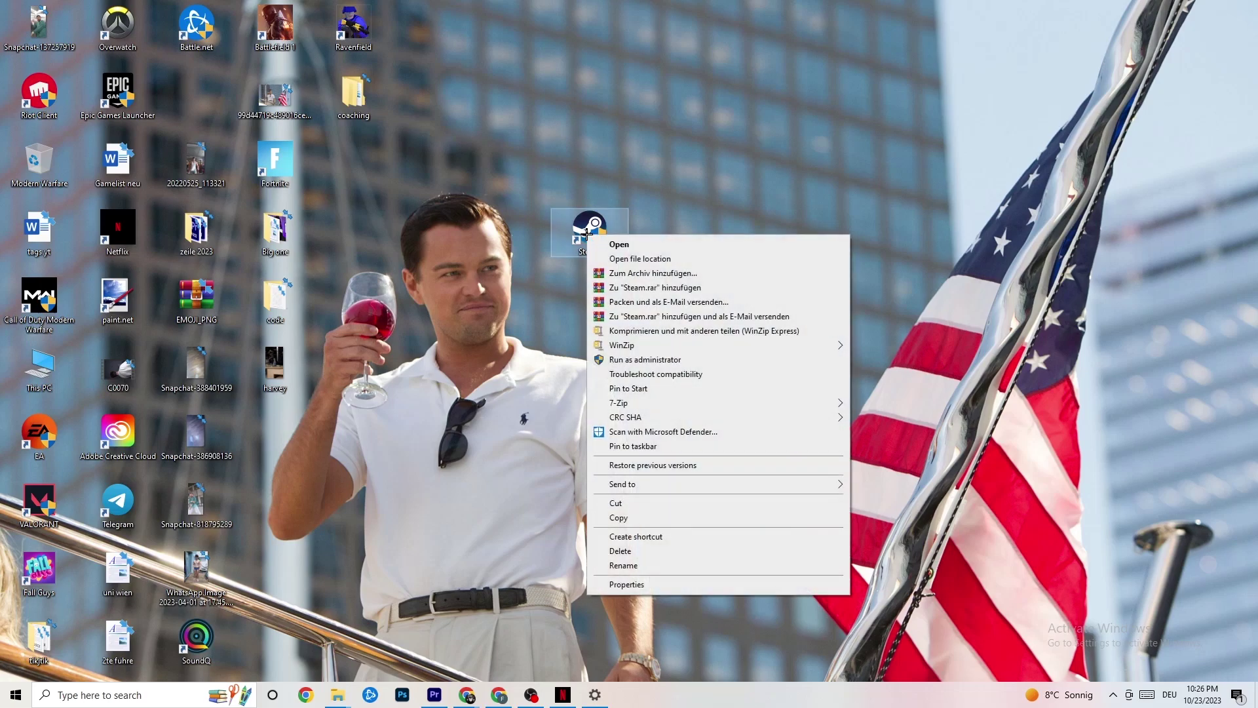
pyautogui.click(655, 586)
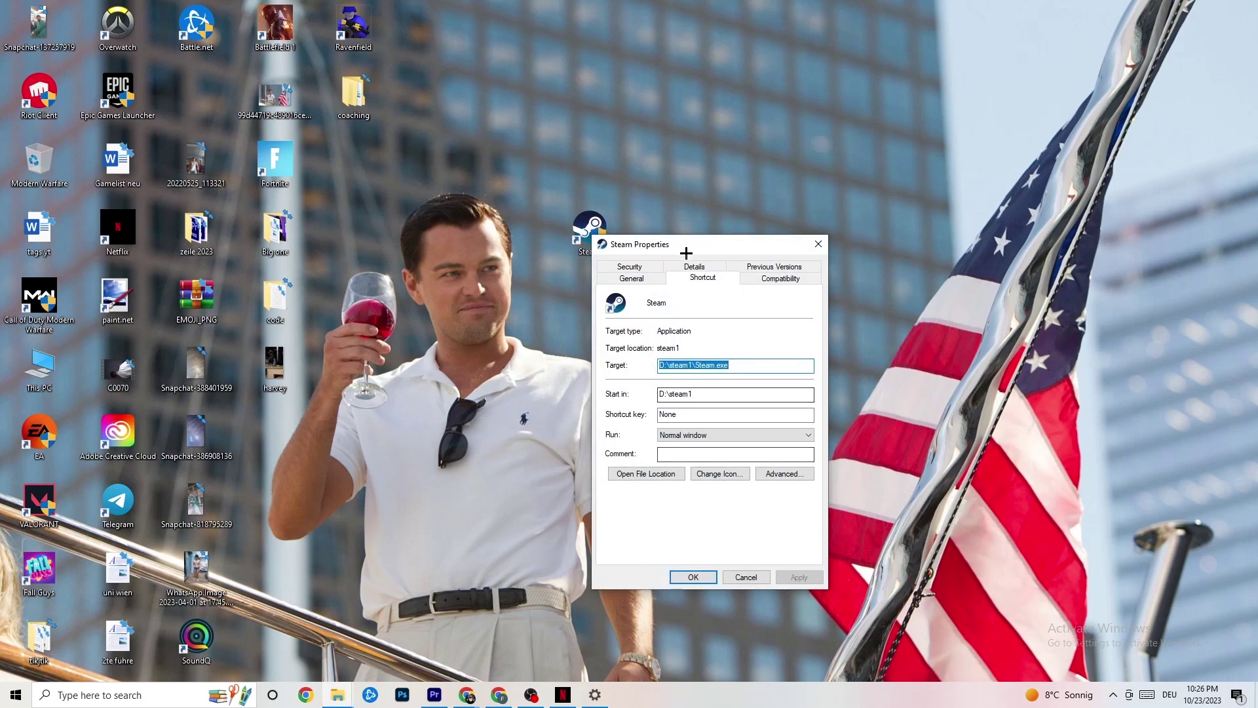
pyautogui.moveTo(681, 241); pyautogui.dragTo(618, 145)
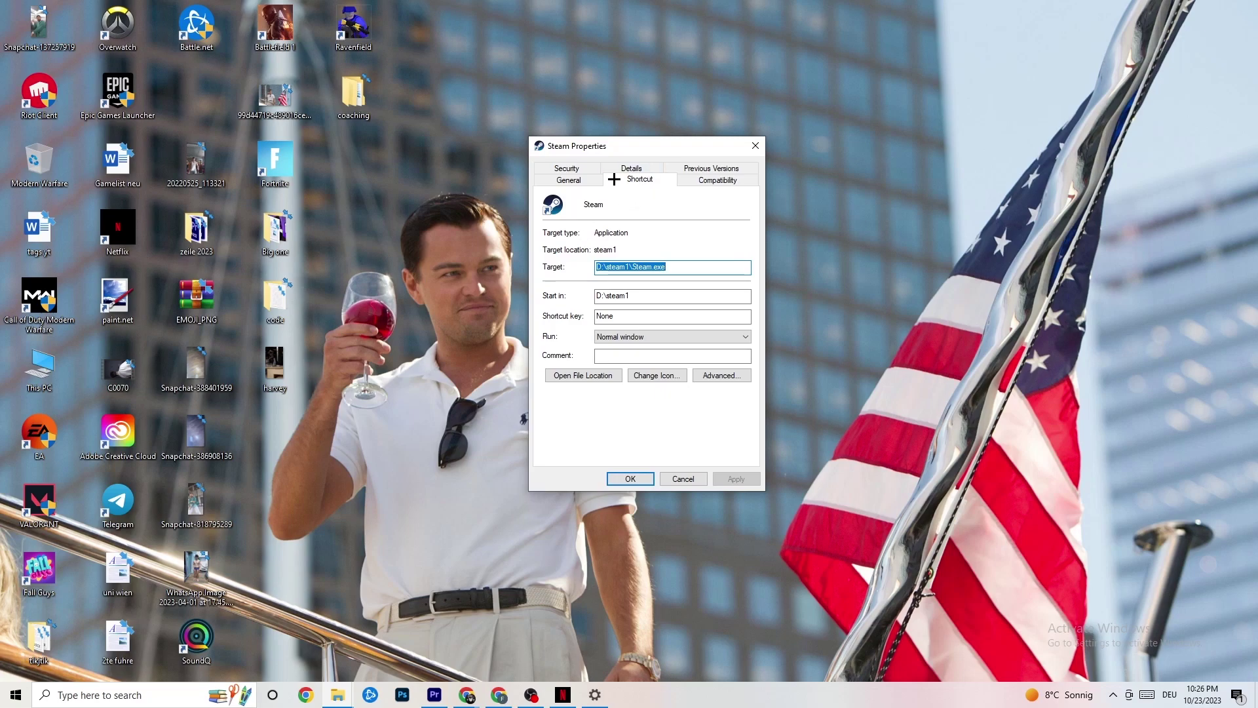
pyautogui.click(682, 178)
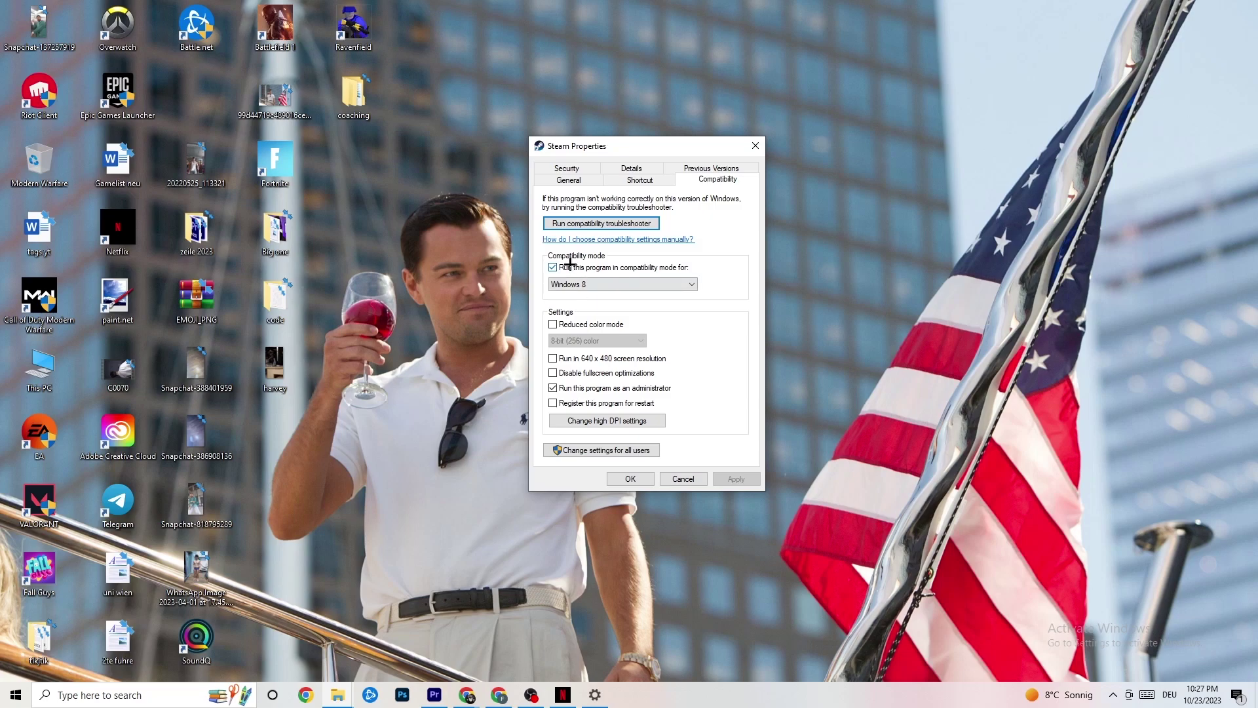
pyautogui.click(552, 267)
pyautogui.click(609, 284)
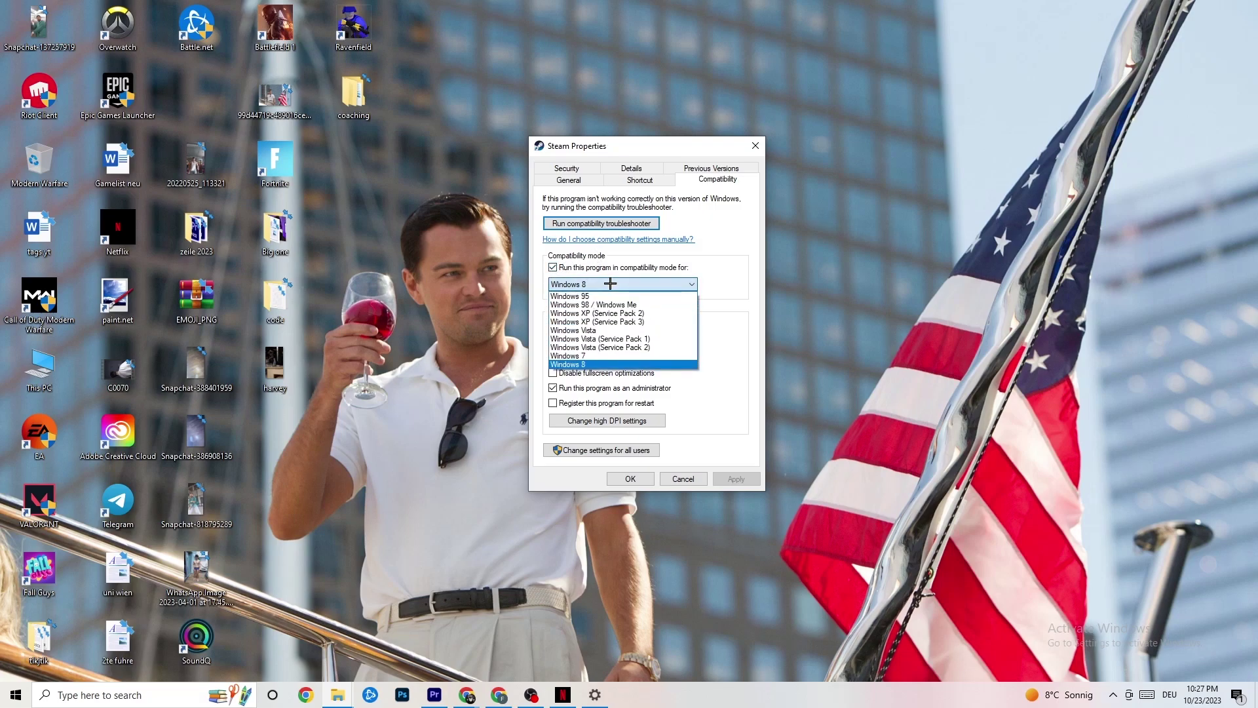
pyautogui.click(715, 303)
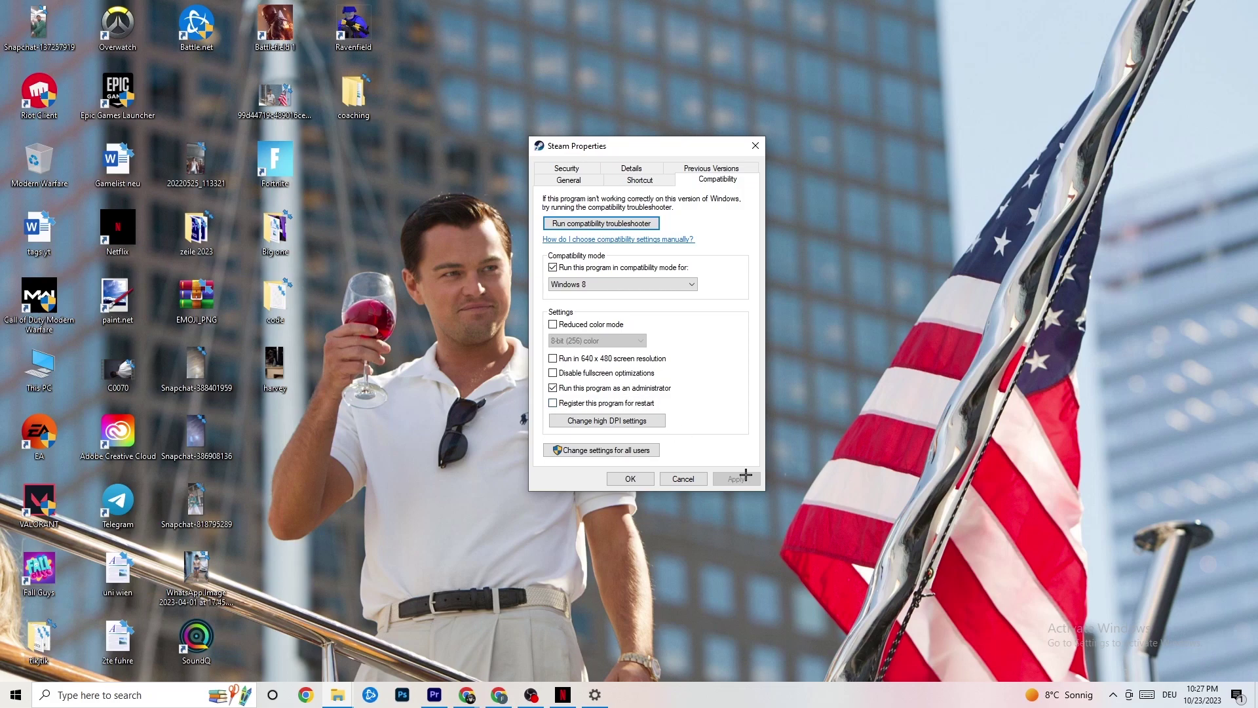
pyautogui.click(631, 479)
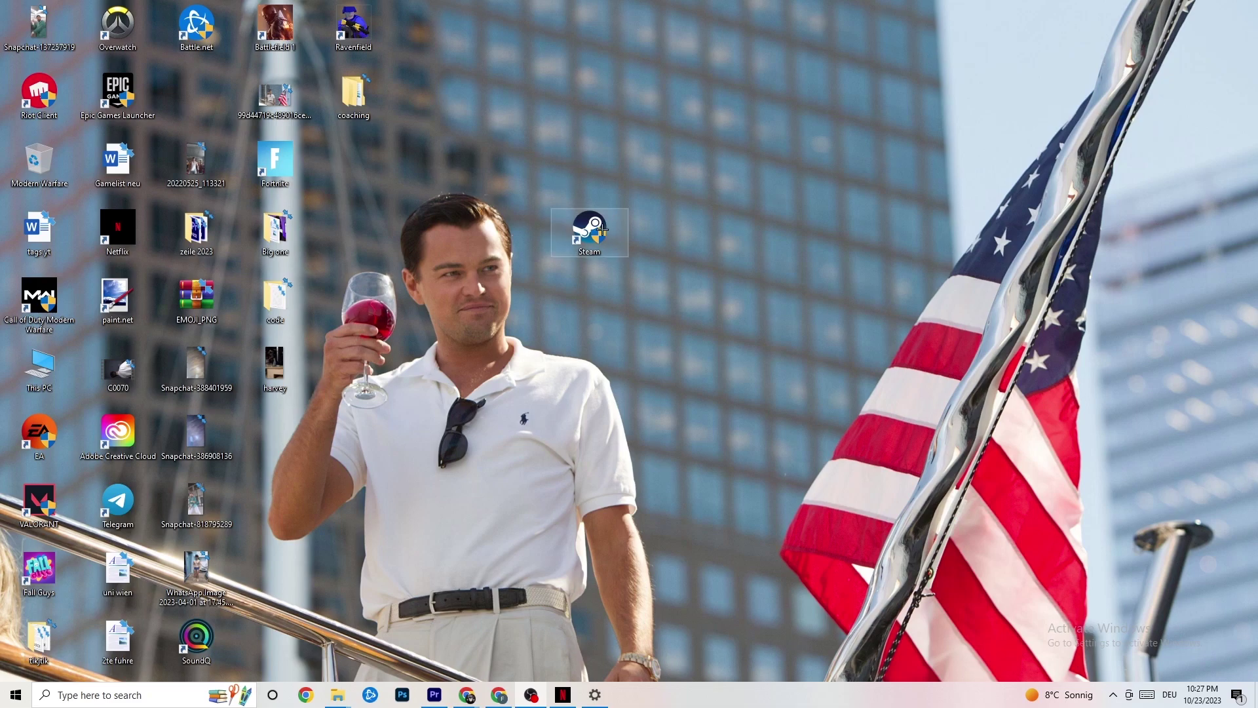
pyautogui.click(2, 705)
pyautogui.click(435, 634)
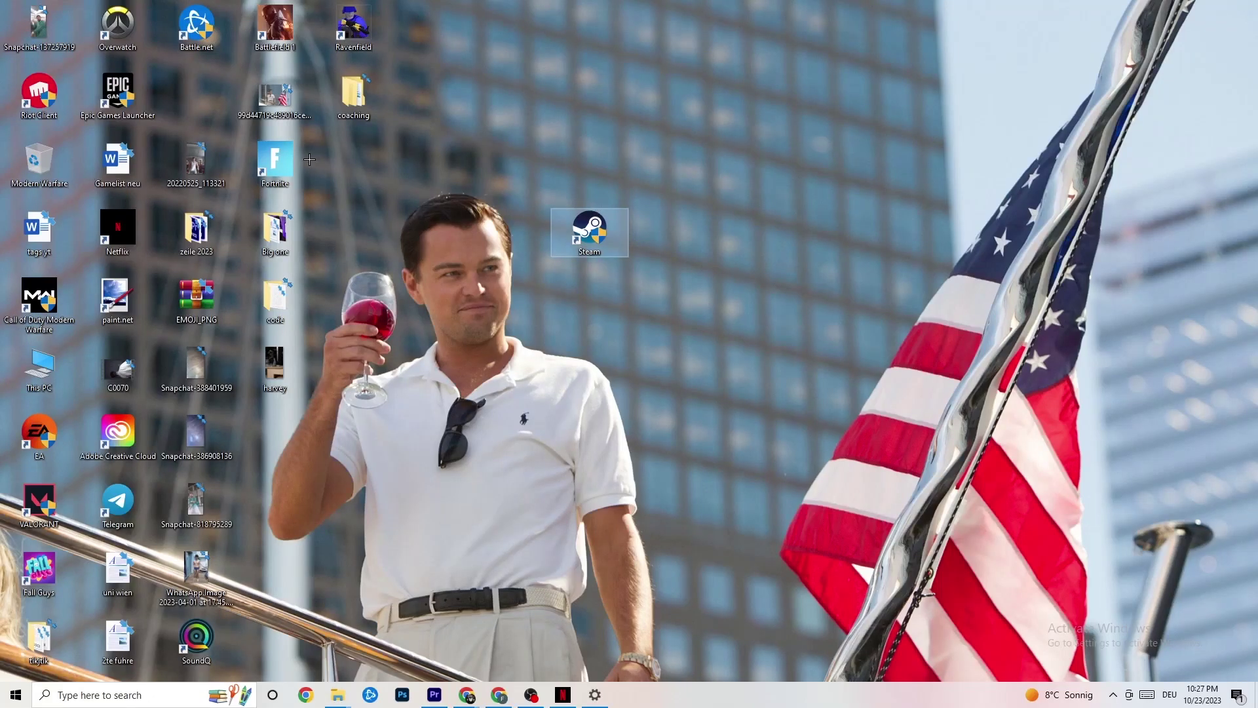
pyautogui.rightClick(578, 240)
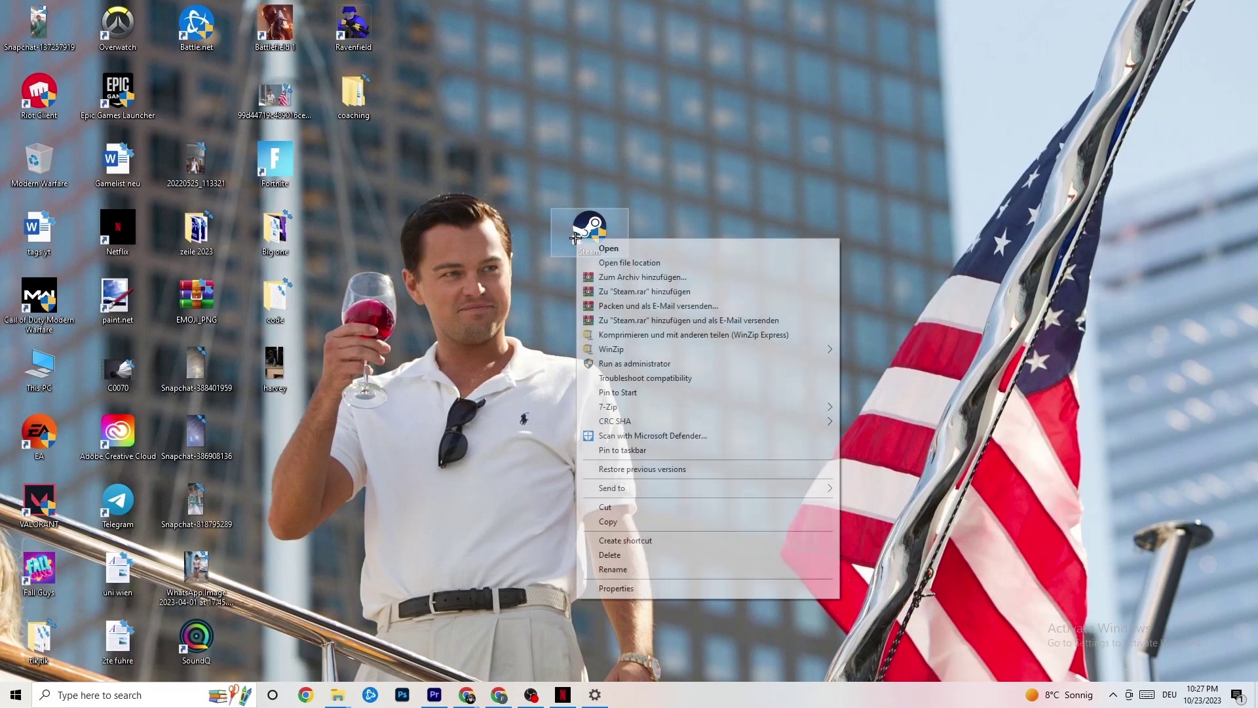
pyautogui.click(557, 365)
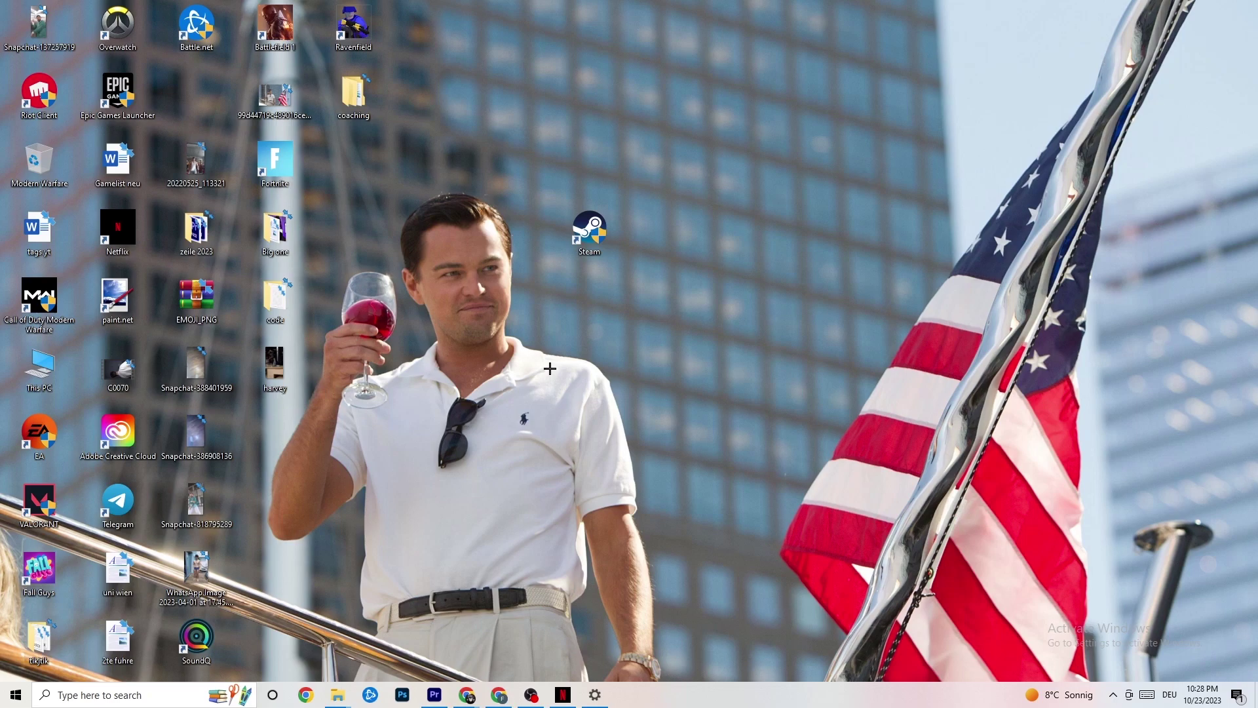
# - Open Task Manager maximized and check the actions available for the Google Chrome process
pyautogui.rightClick(699, 702)
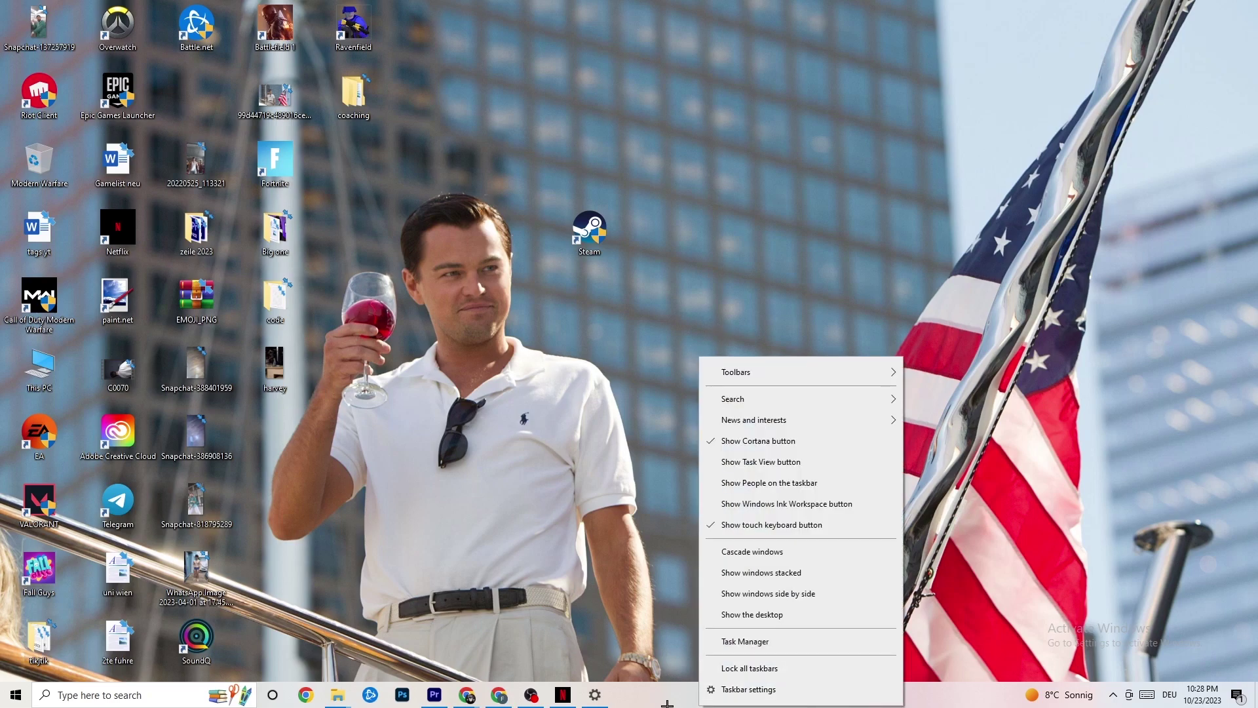
pyautogui.click(755, 642)
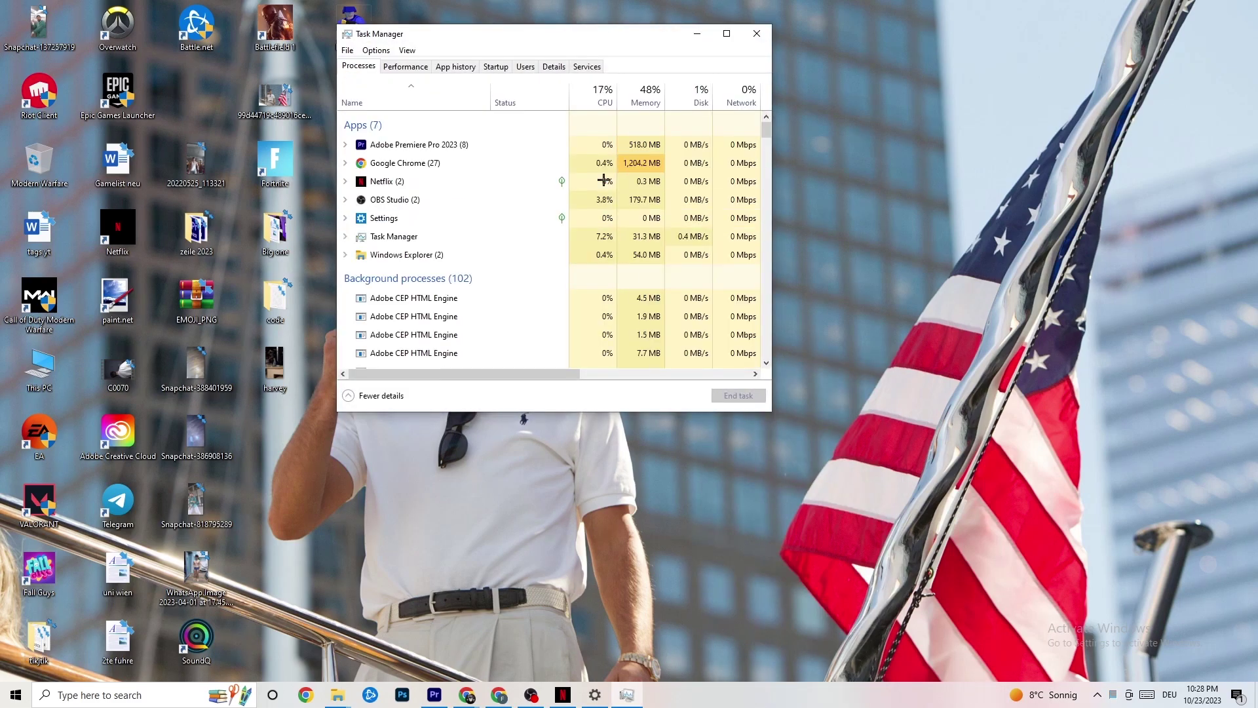
pyautogui.click(726, 33)
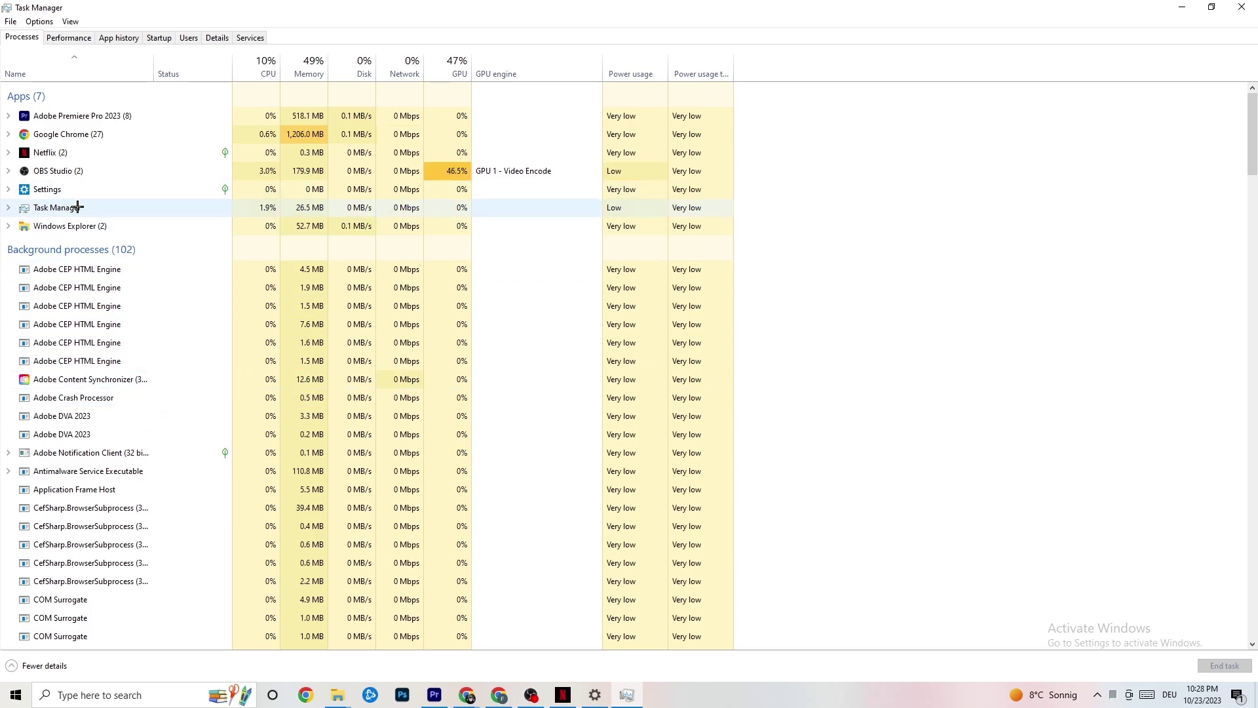
pyautogui.rightClick(91, 135)
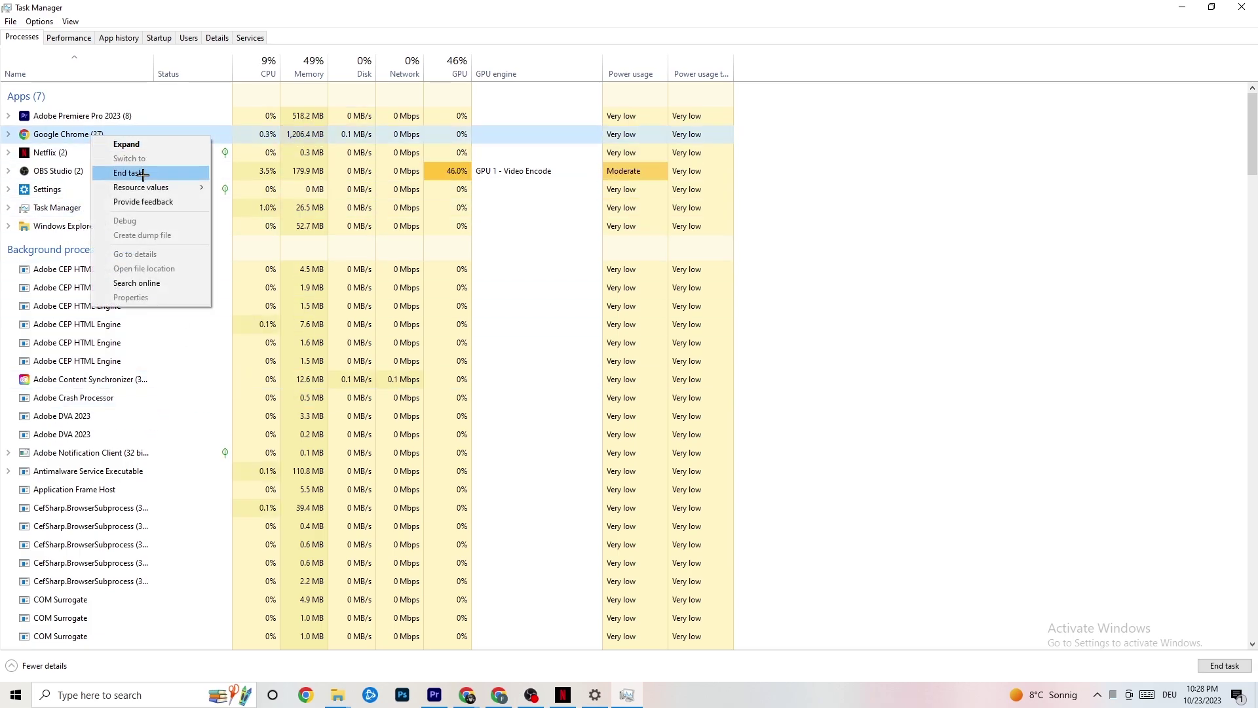
pyautogui.click(878, 160)
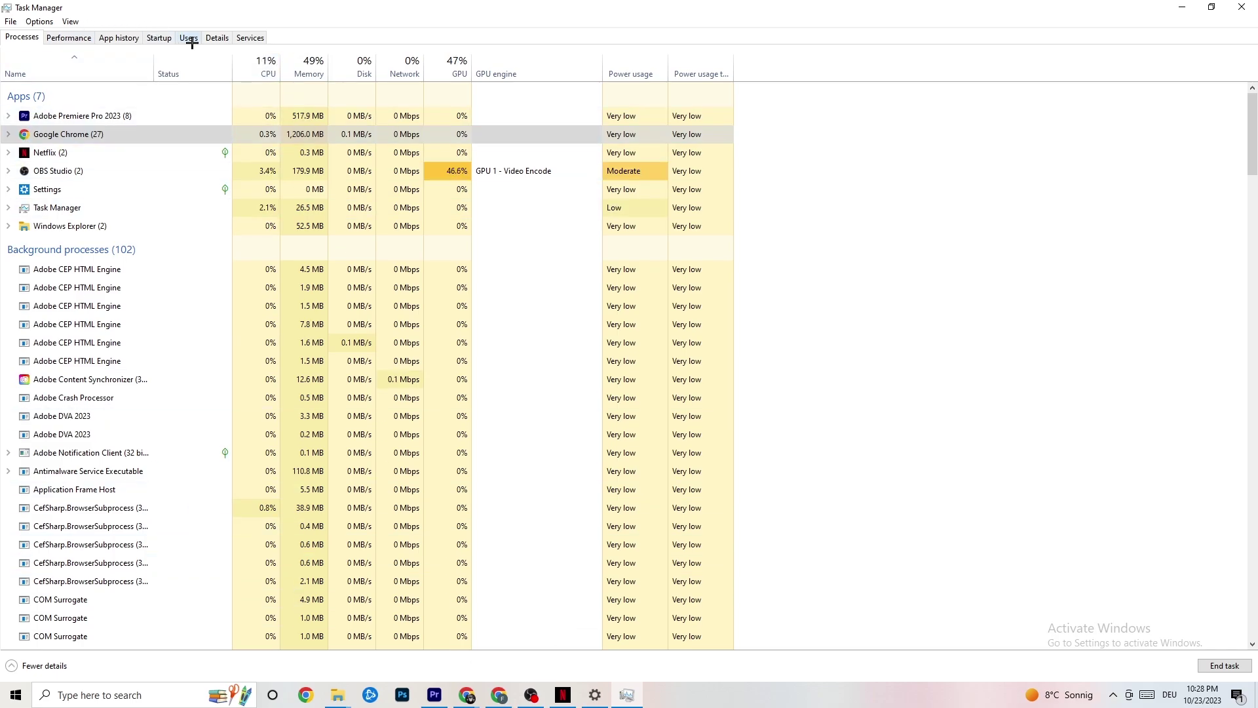
# - Examine the priority options for the Adobe Premiere Pro process in Task Manager's detailed process list
pyautogui.click(214, 38)
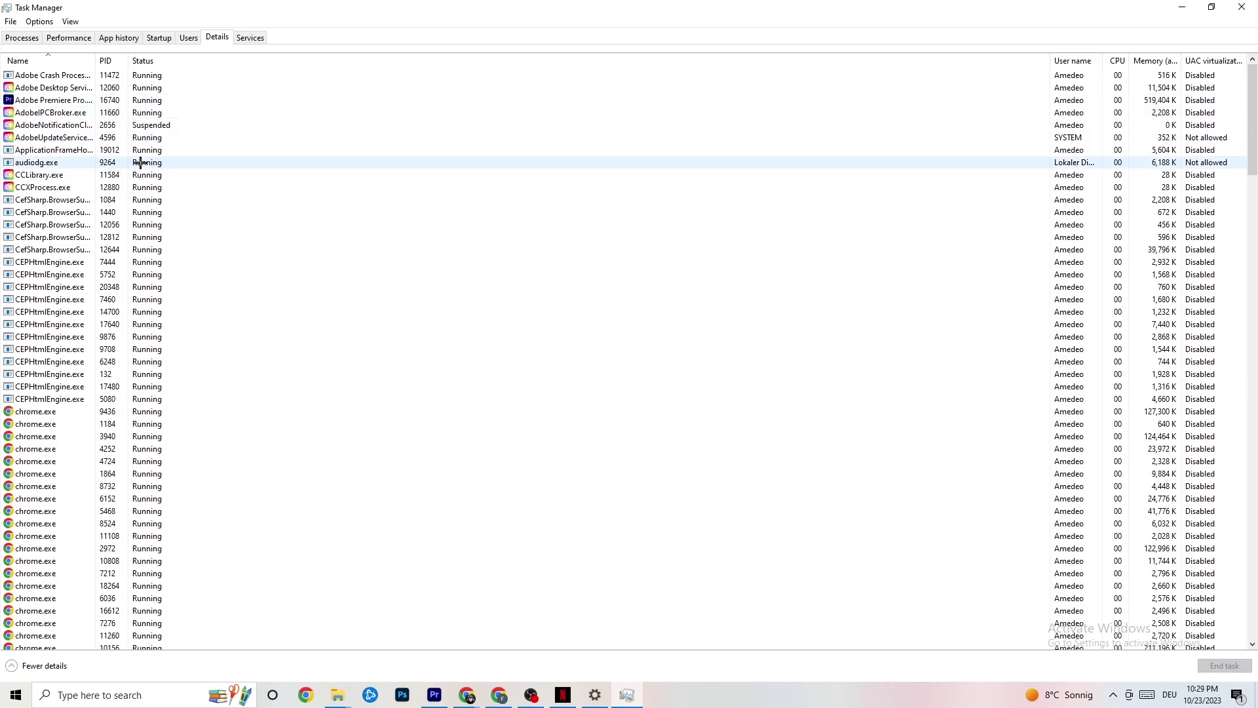
pyautogui.rightClick(68, 103)
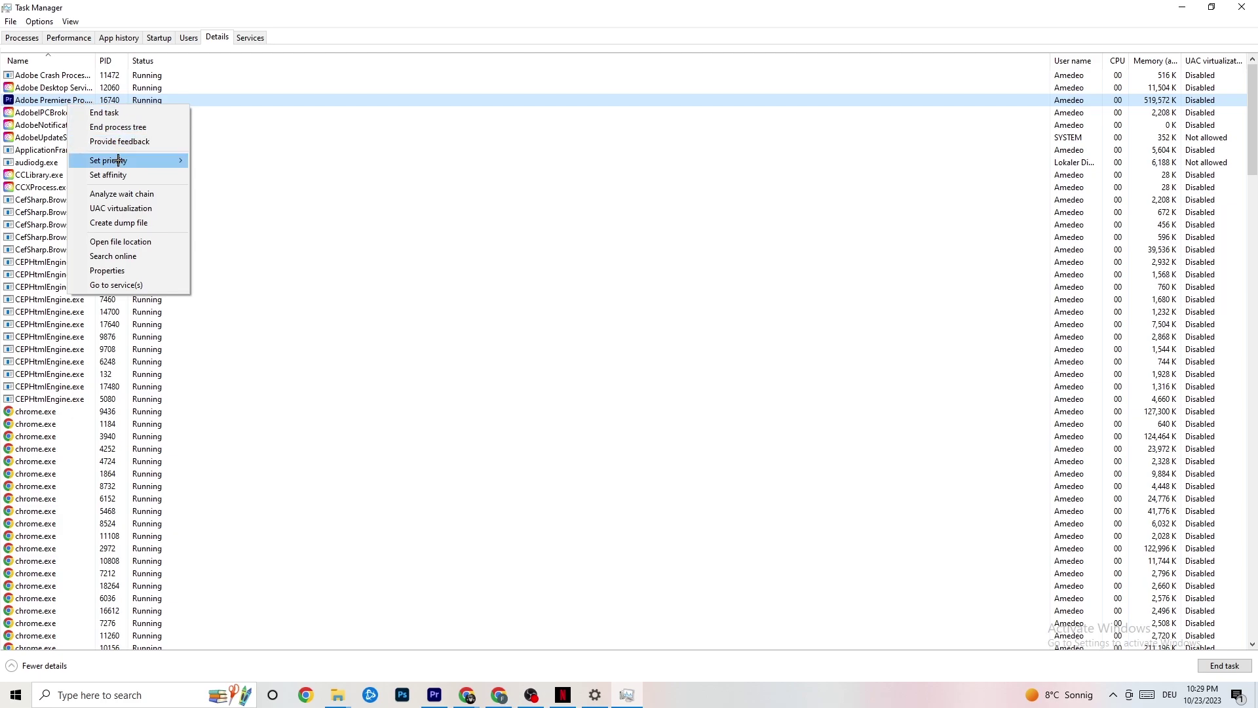
pyautogui.moveTo(121, 166)
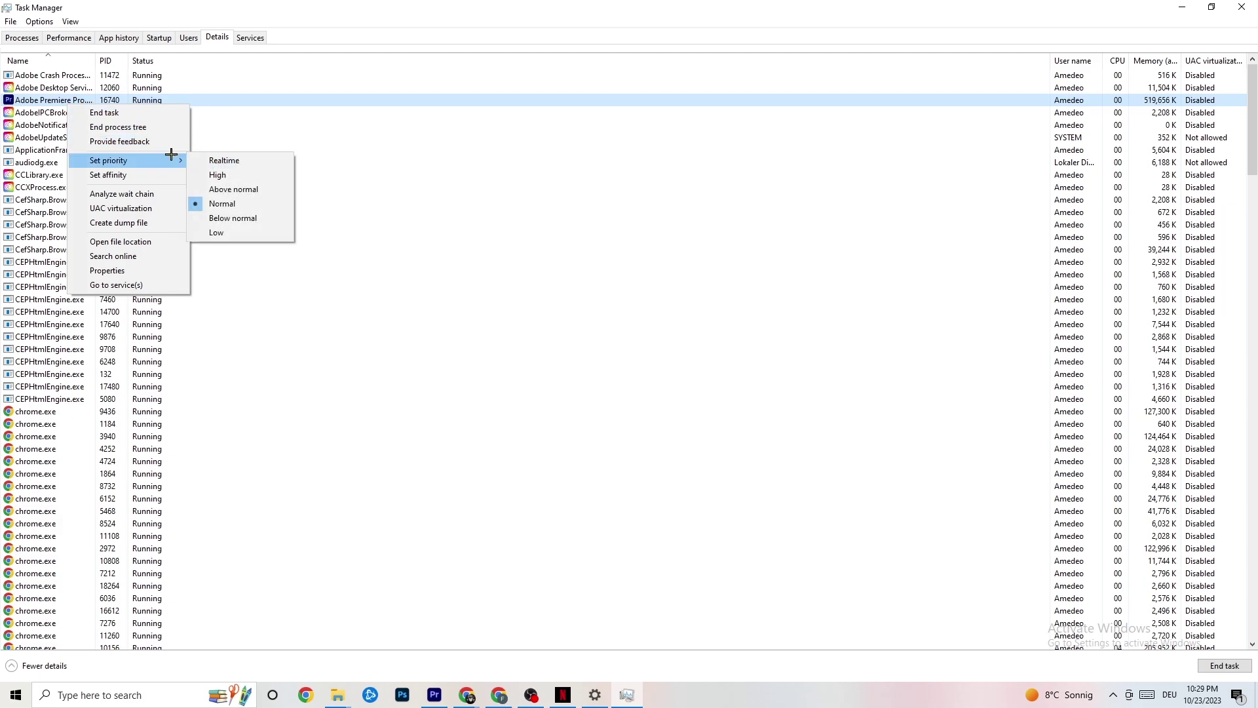
pyautogui.moveTo(173, 155)
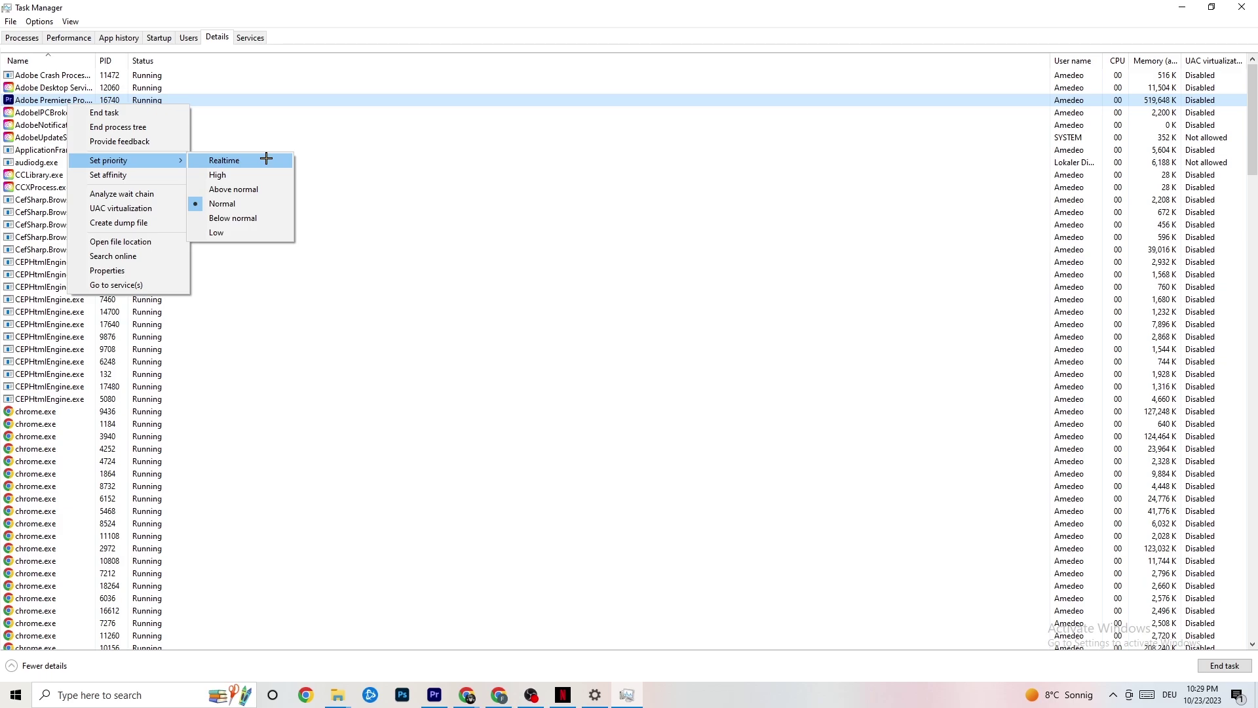
pyautogui.click(329, 143)
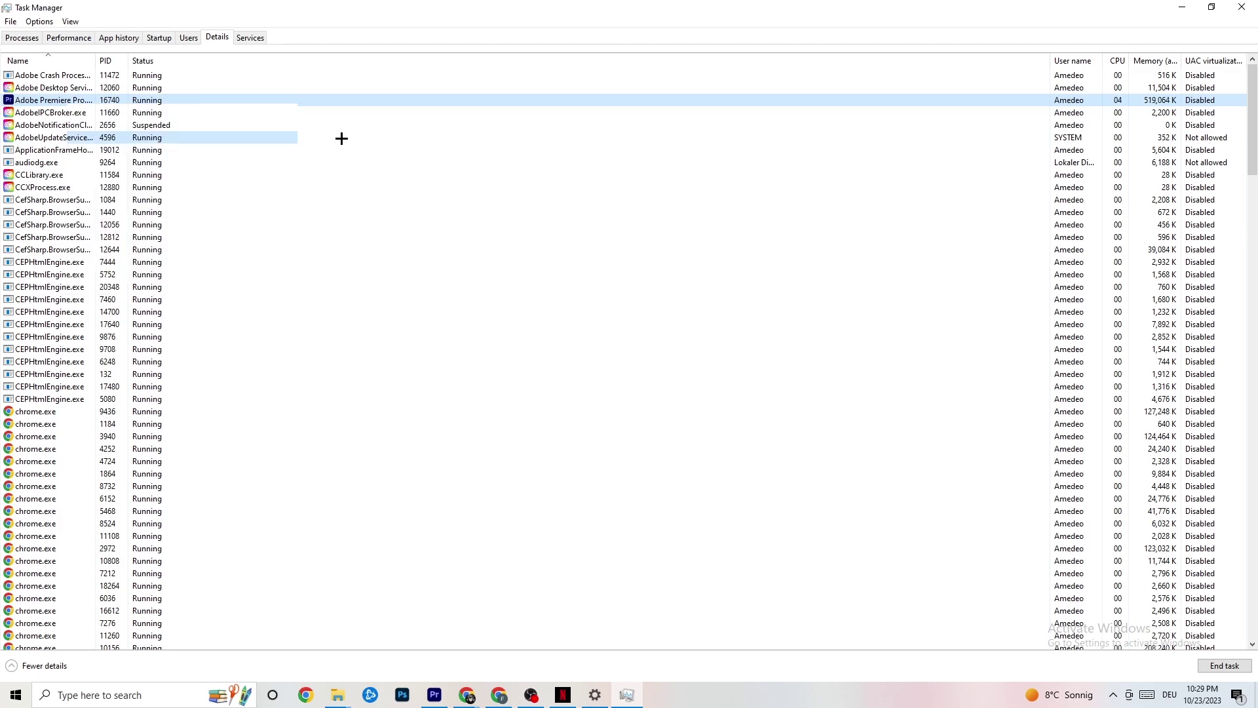
pyautogui.click(342, 138)
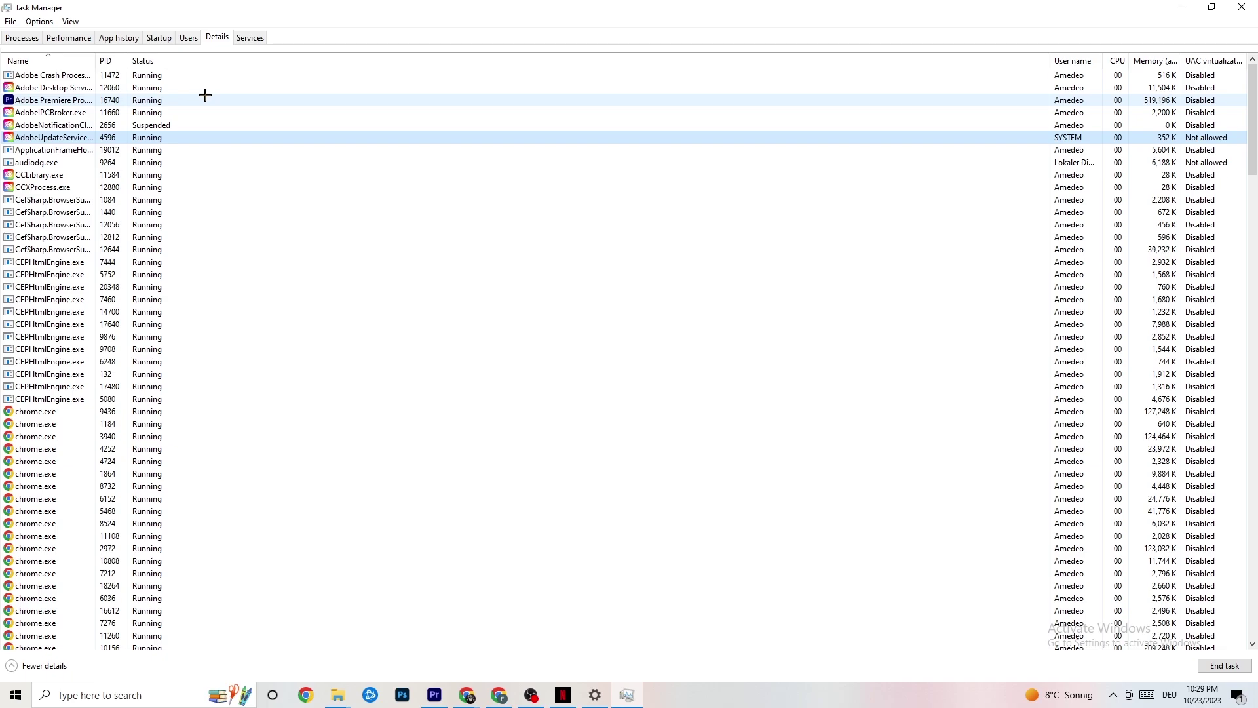
# - Review the startup programs and the options for Razer Synapse, then close Task Manager
pyautogui.click(159, 37)
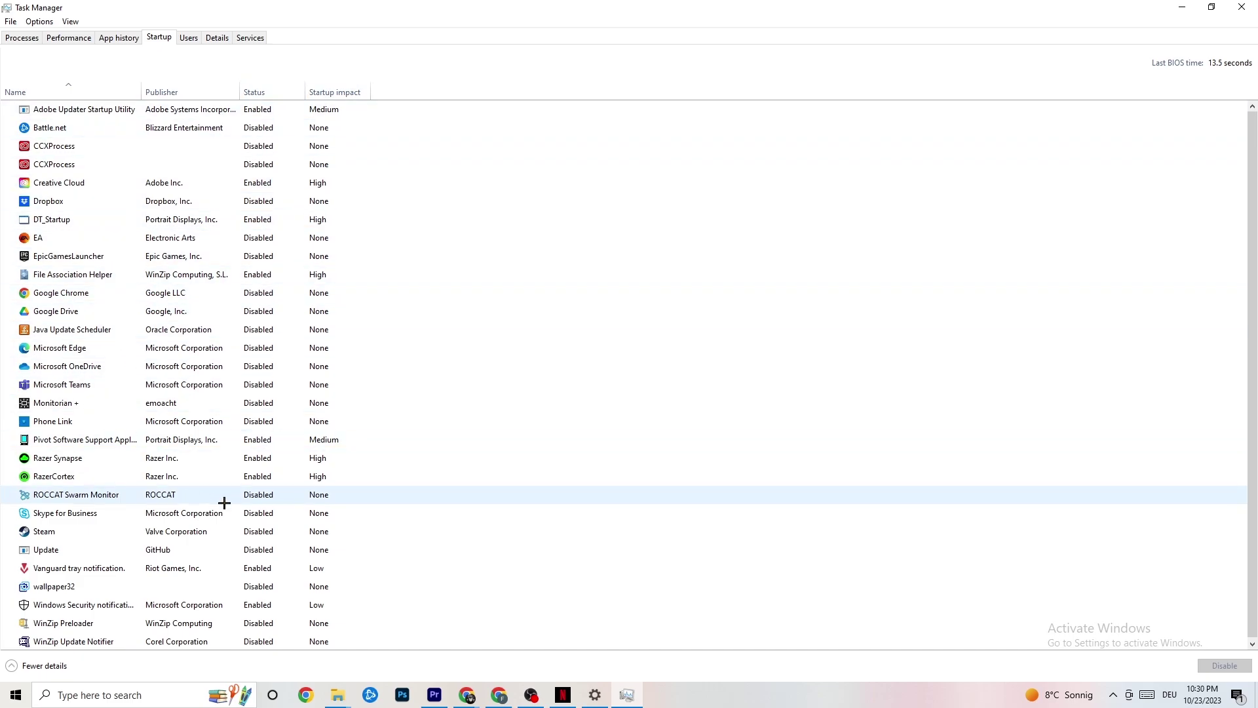
pyautogui.rightClick(255, 459)
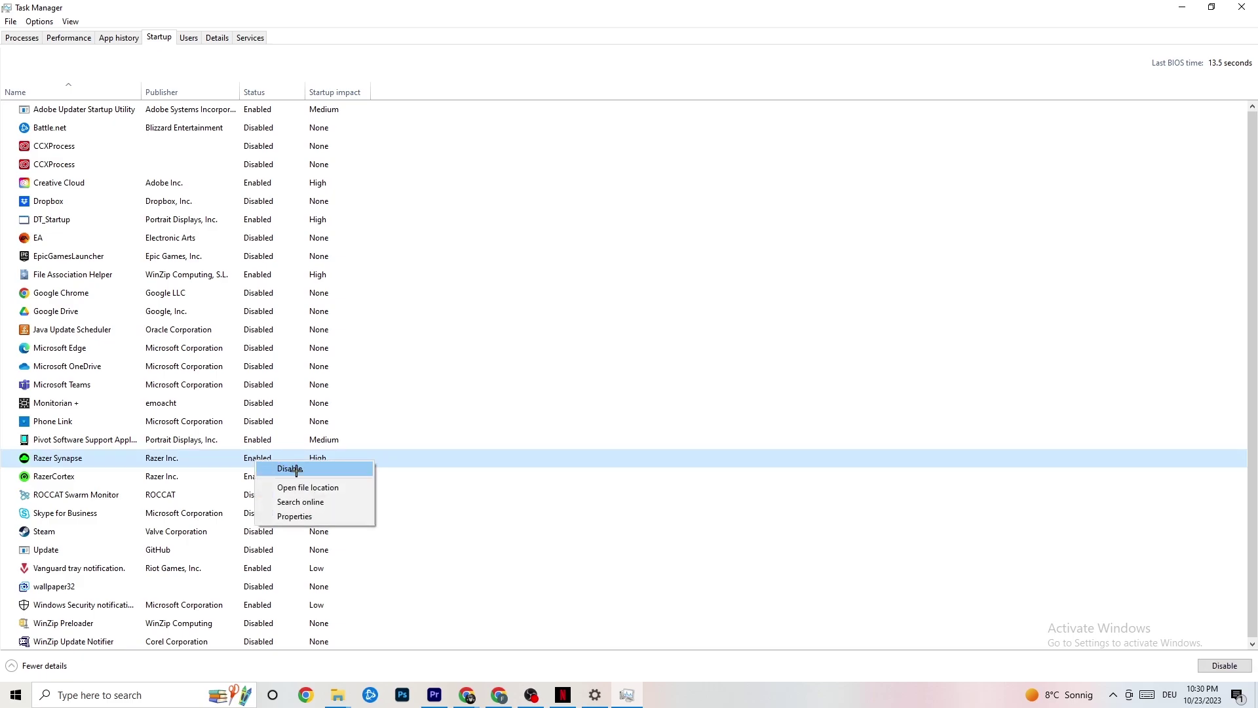
pyautogui.click(649, 66)
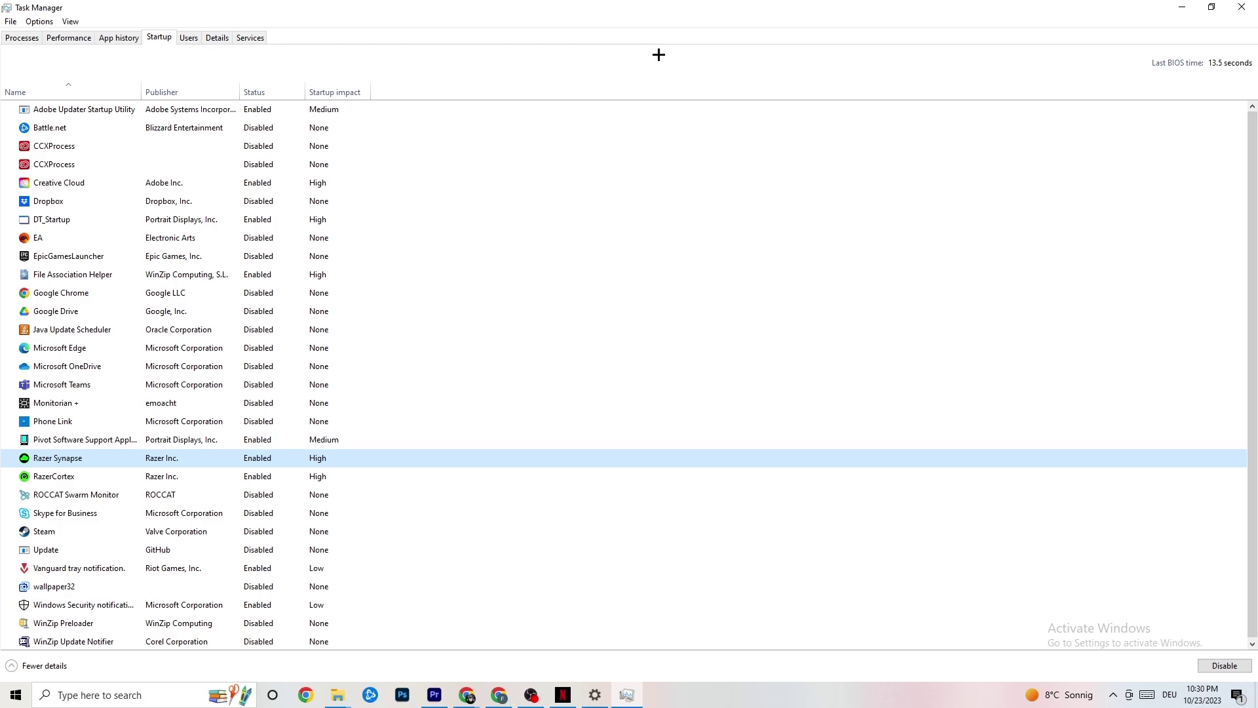
pyautogui.click(1234, 5)
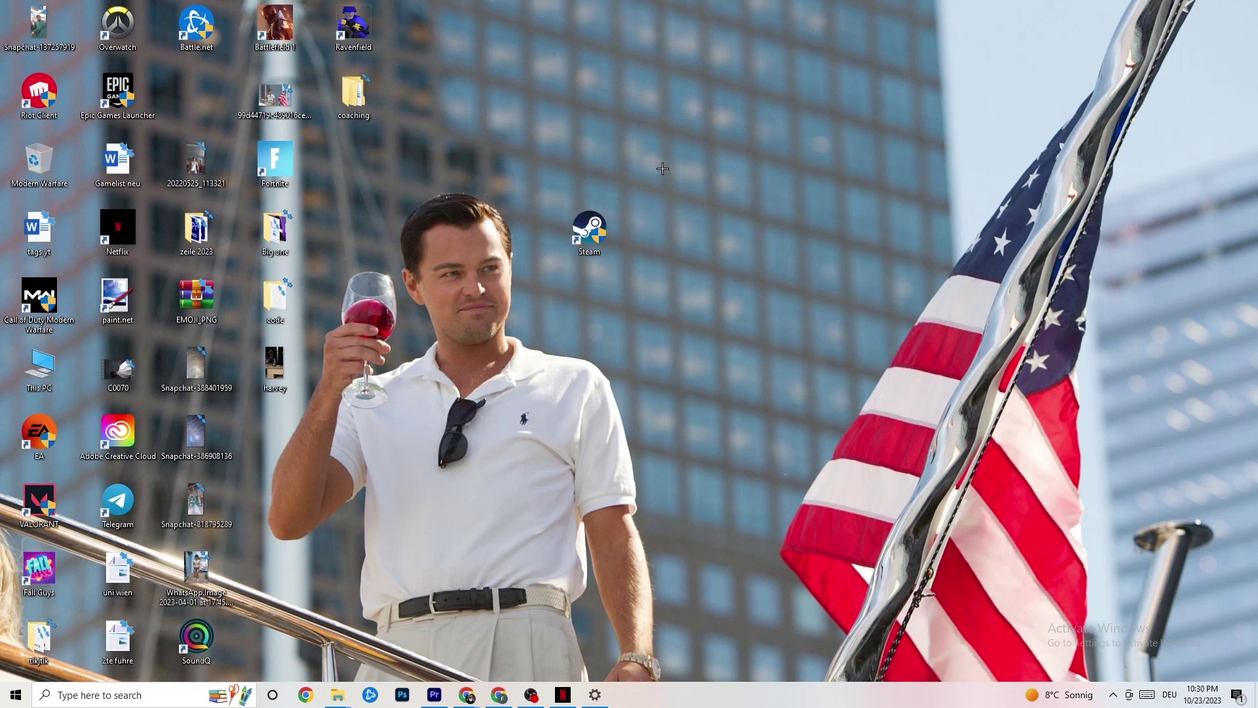
# - Open the Windows system display settings and check the scaling options under Scale and layout
pyautogui.click(9, 700)
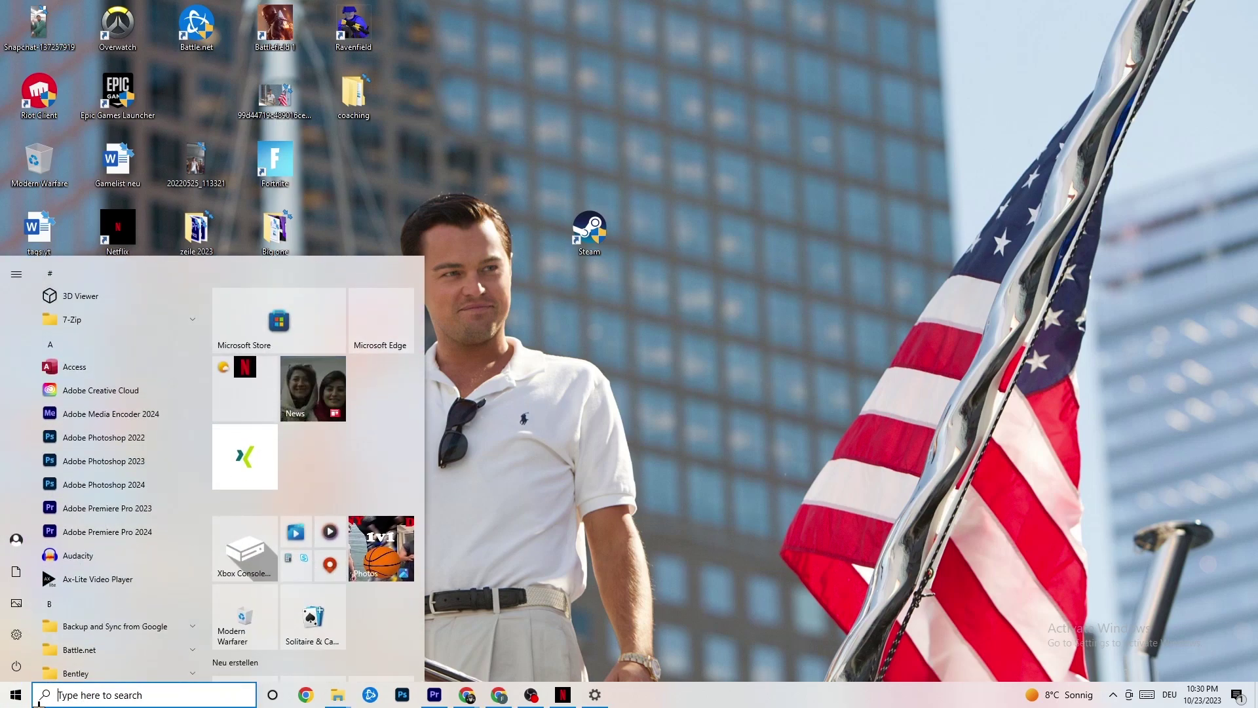
pyautogui.click(17, 635)
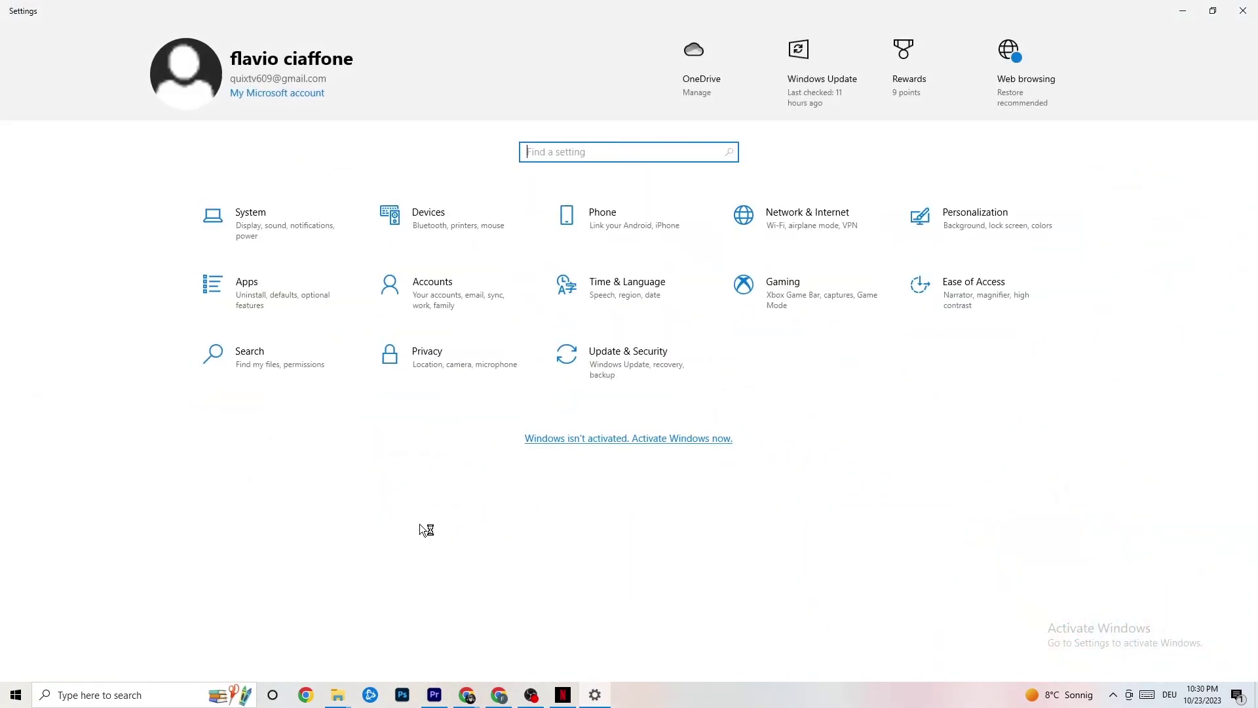
pyautogui.click(273, 219)
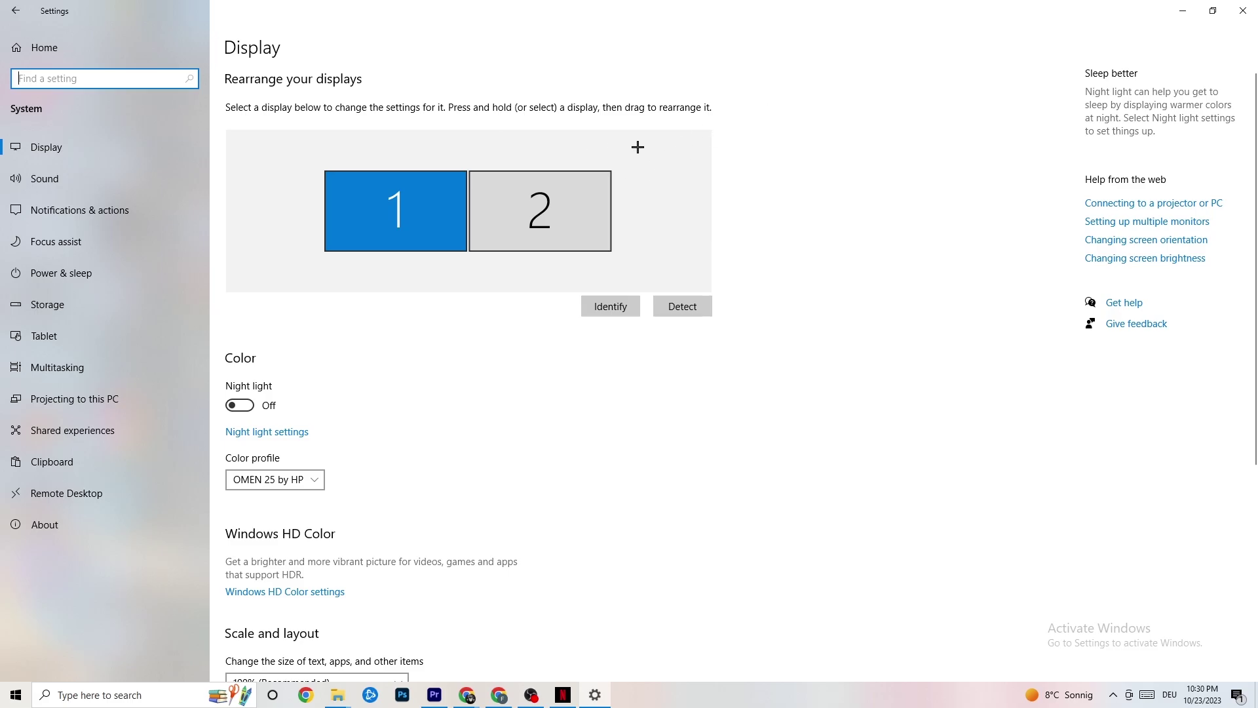
pyautogui.scroll(-5, 612, 147)
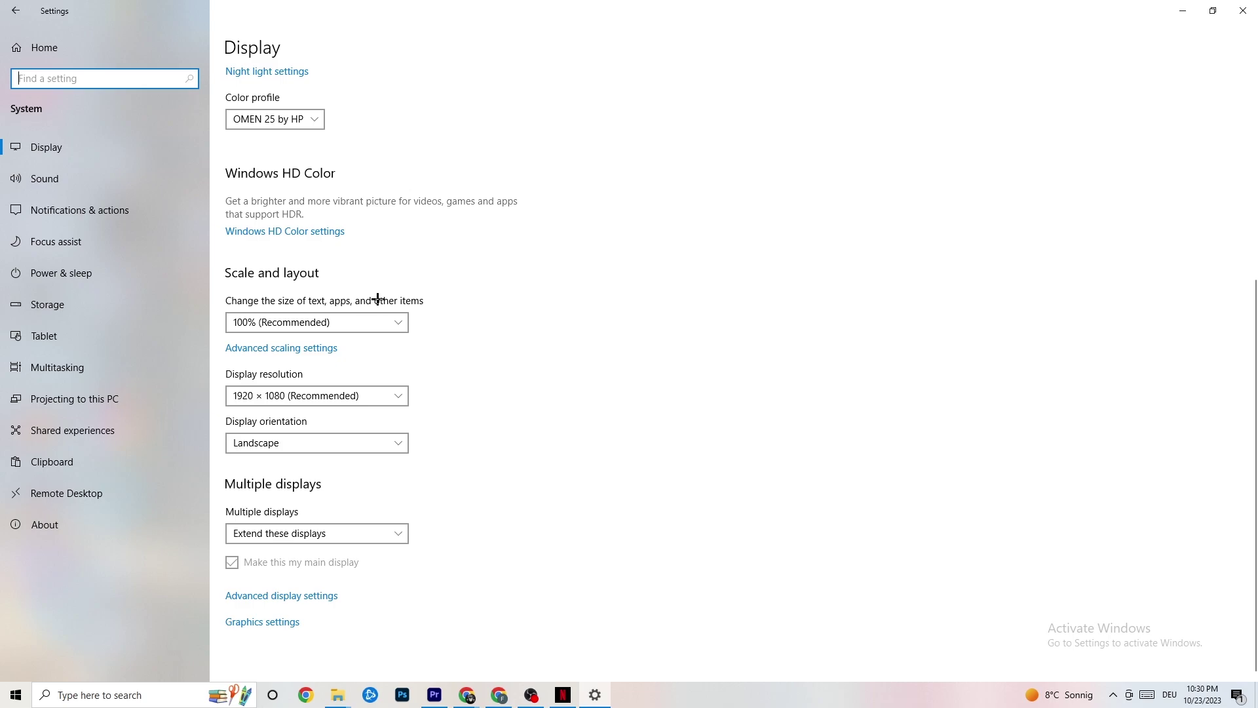
pyautogui.click(367, 321)
pyautogui.click(496, 253)
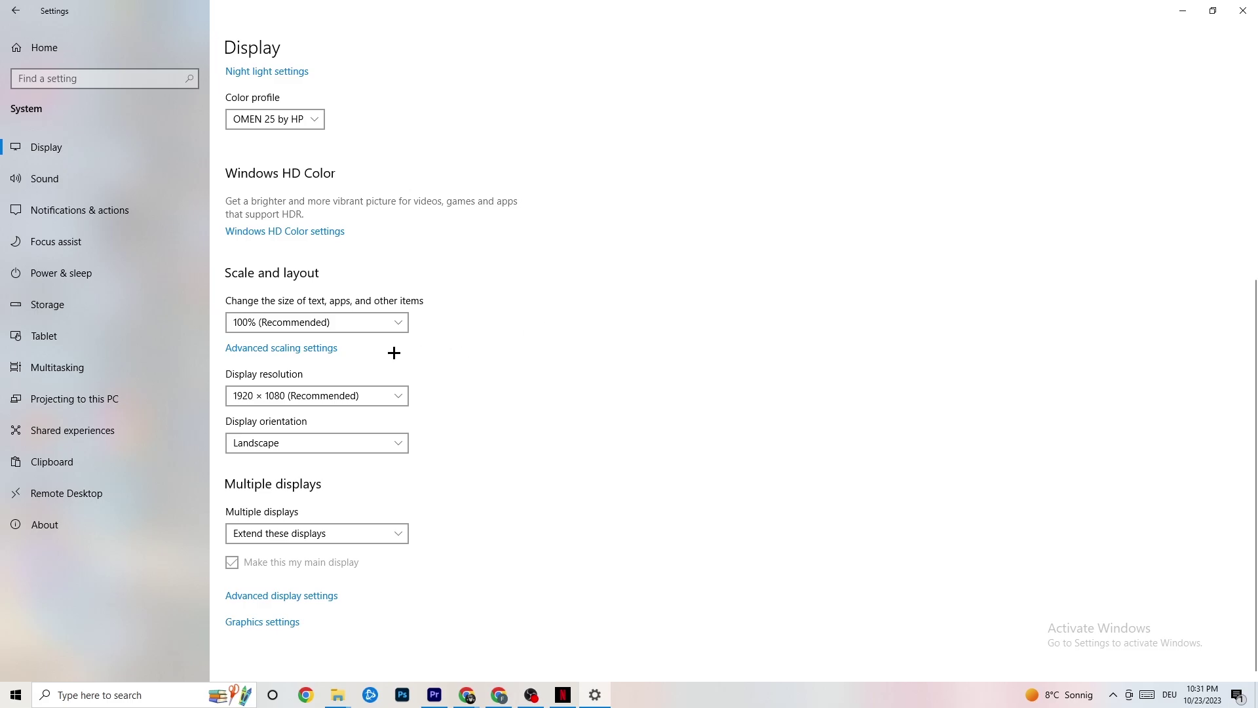
# - Review the available power plans in the additional power settings under Power & sleep, then close the Power Options window
pyautogui.click(79, 271)
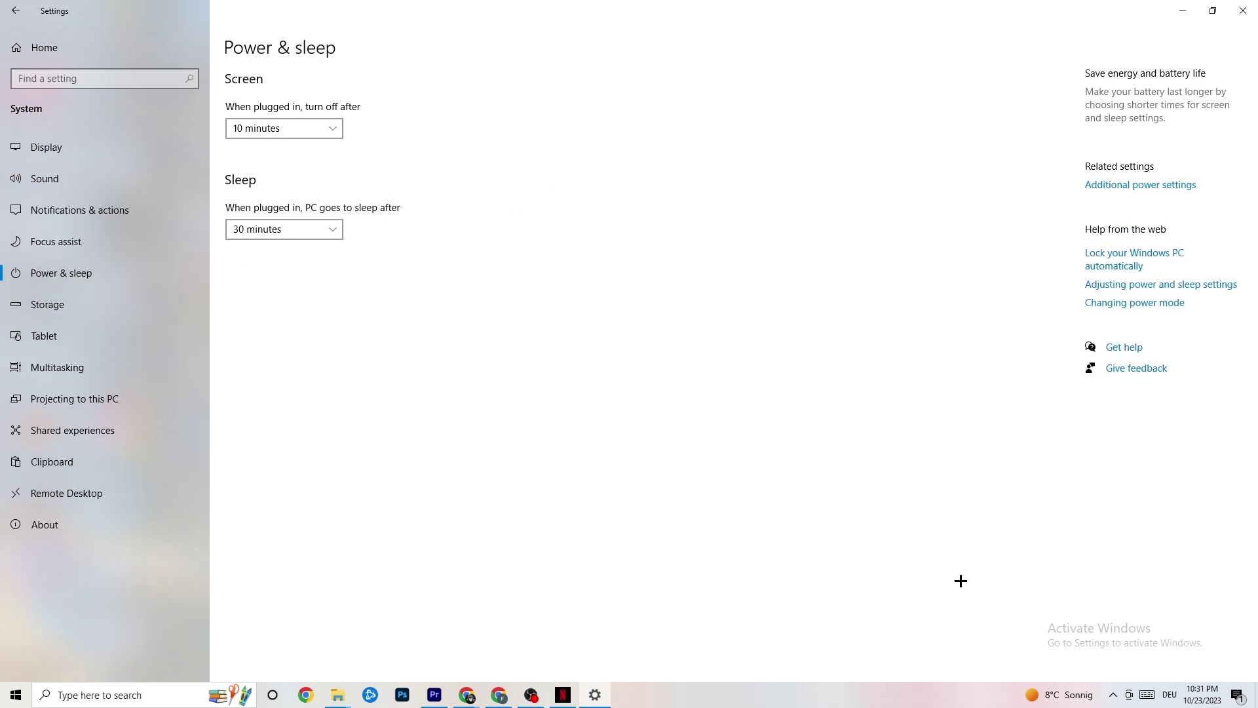
pyautogui.click(1164, 183)
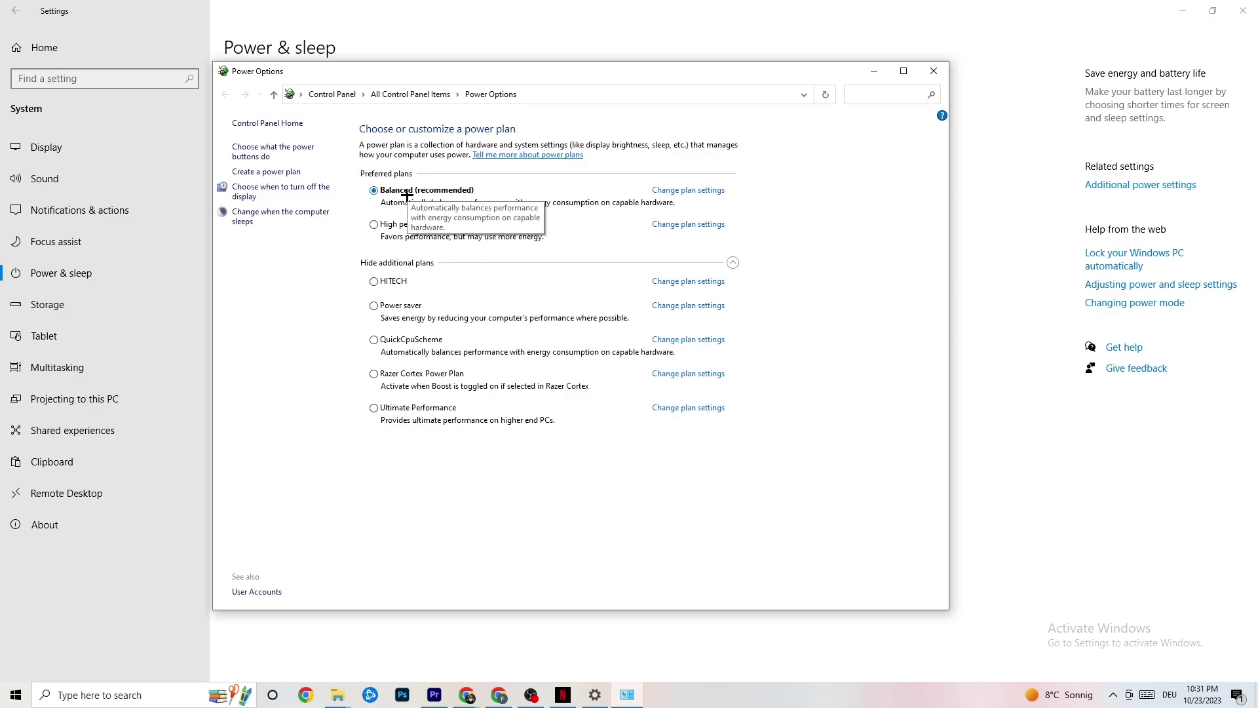
pyautogui.click(933, 70)
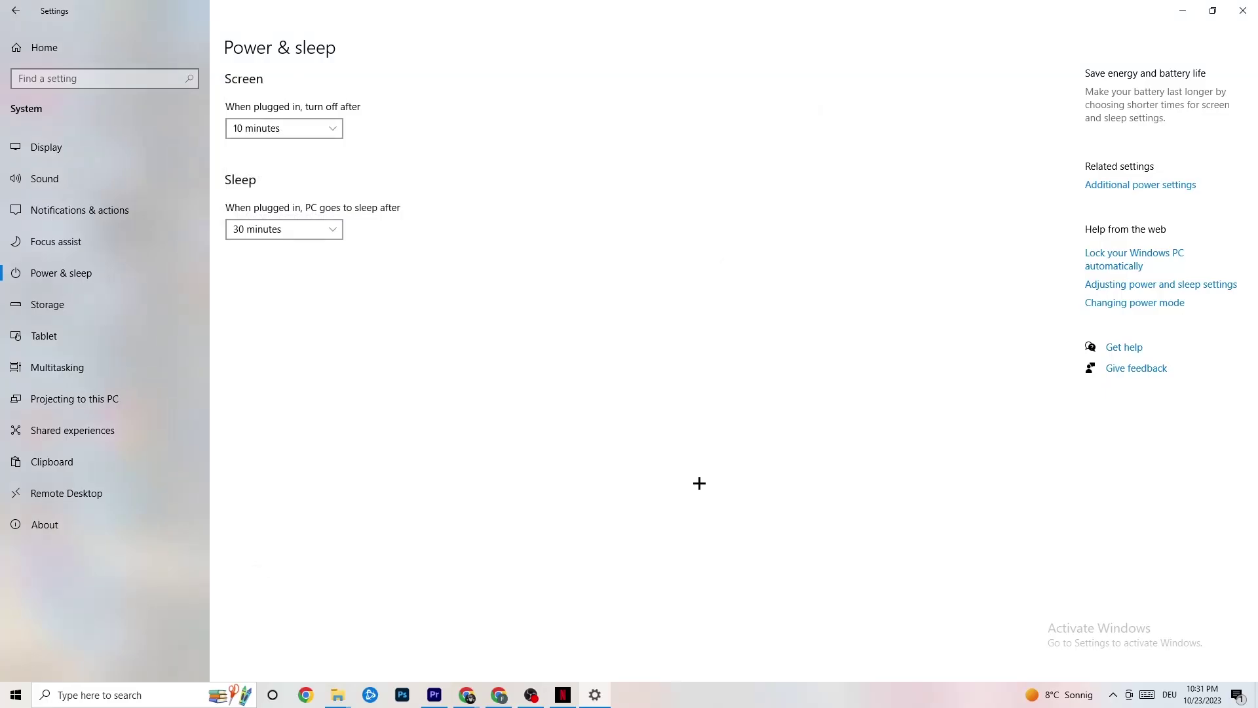
# - Open the Storage Sense configuration in the storage settings and check the frequency options for running it
pyautogui.click(99, 314)
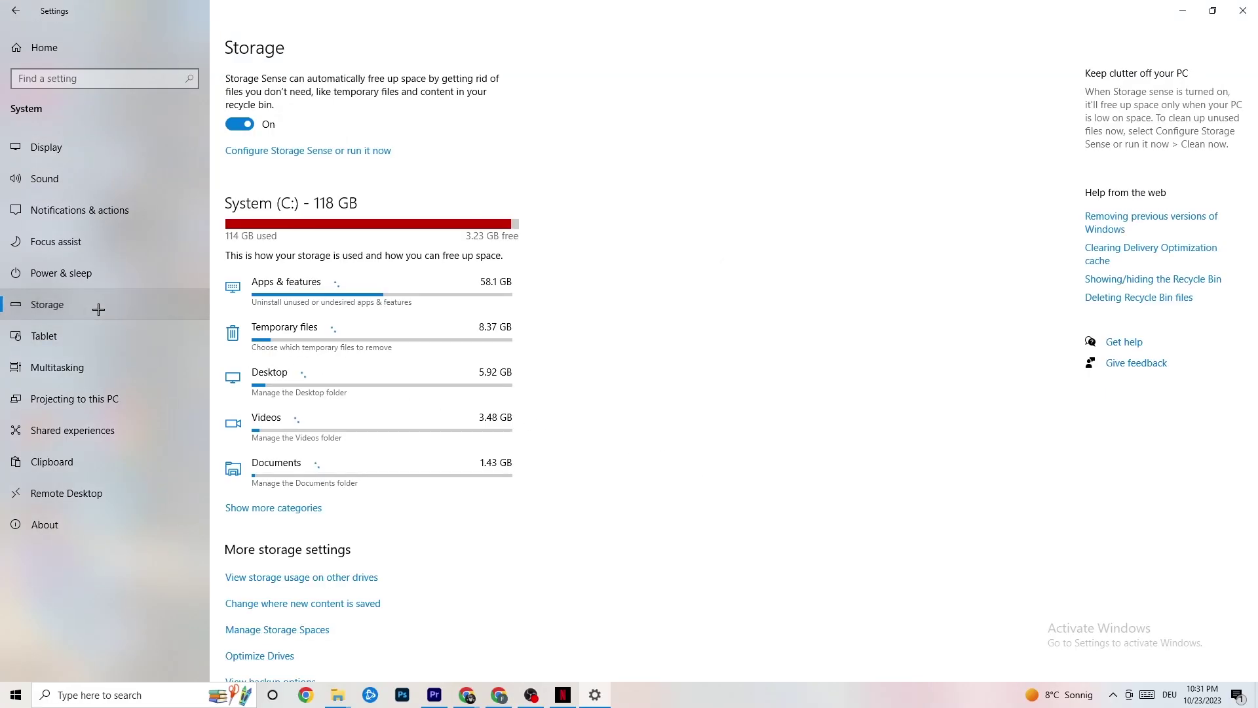
pyautogui.click(297, 154)
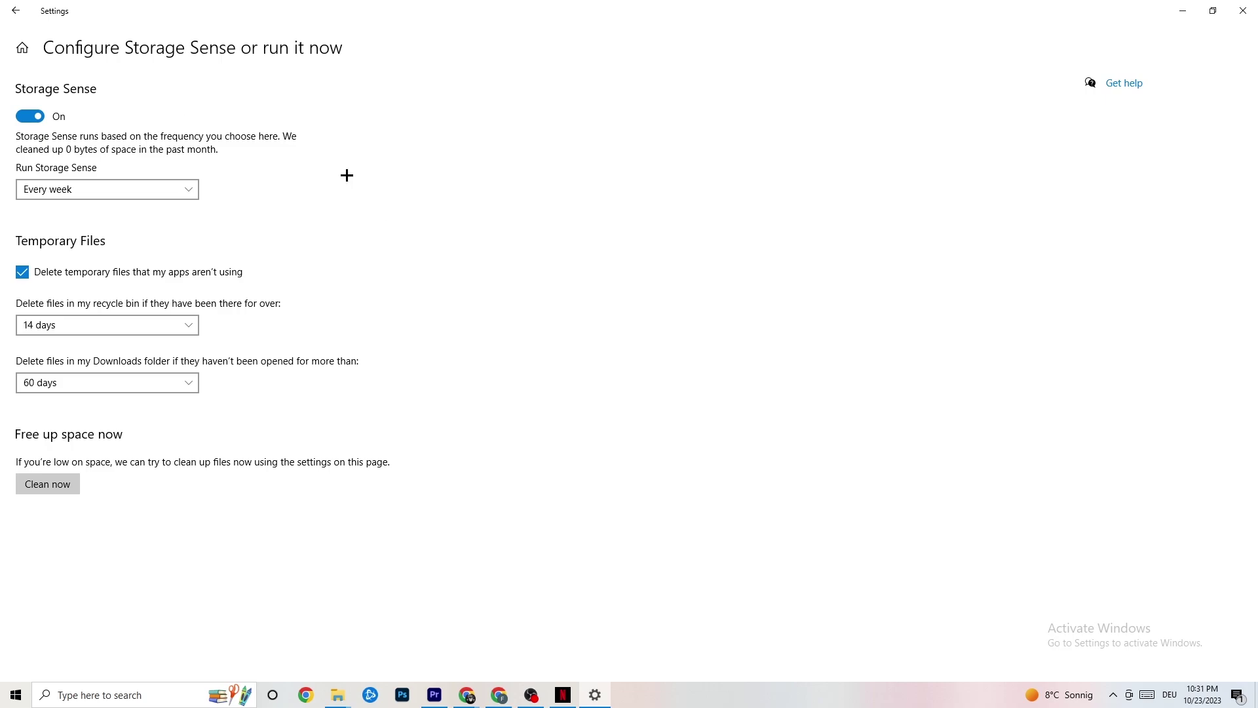
pyautogui.click(164, 190)
pyautogui.click(140, 191)
pyautogui.click(118, 192)
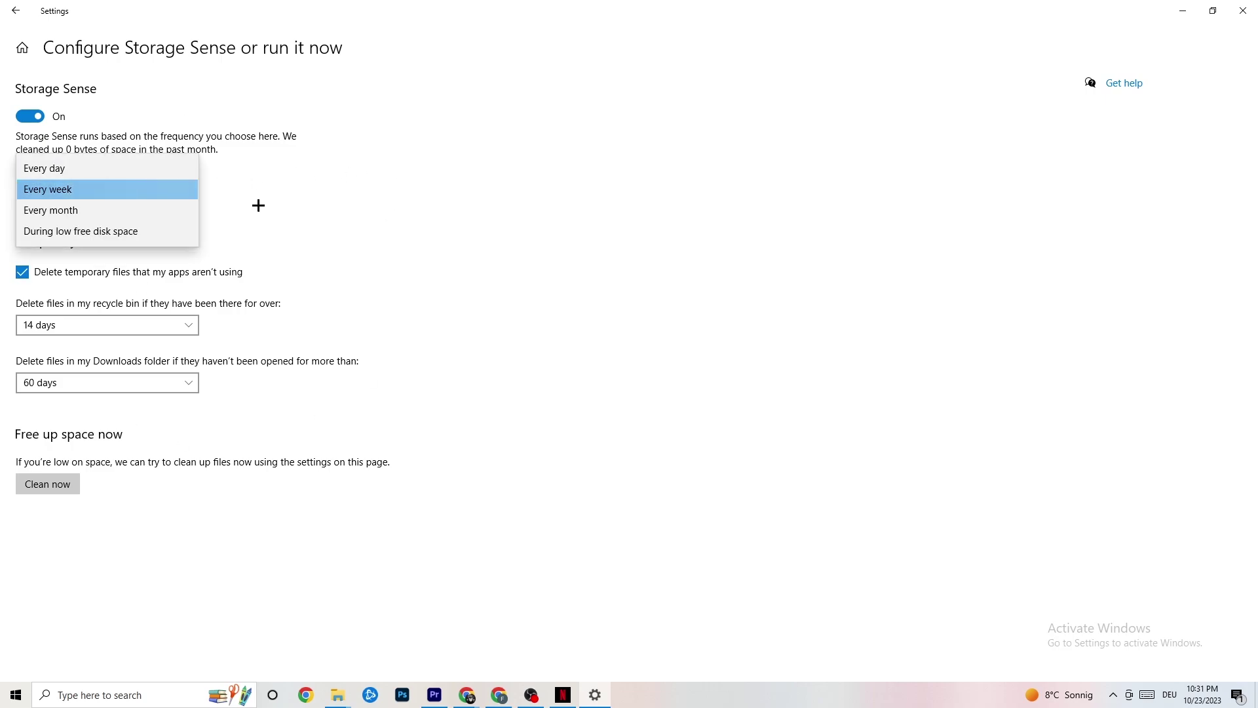
pyautogui.click(282, 249)
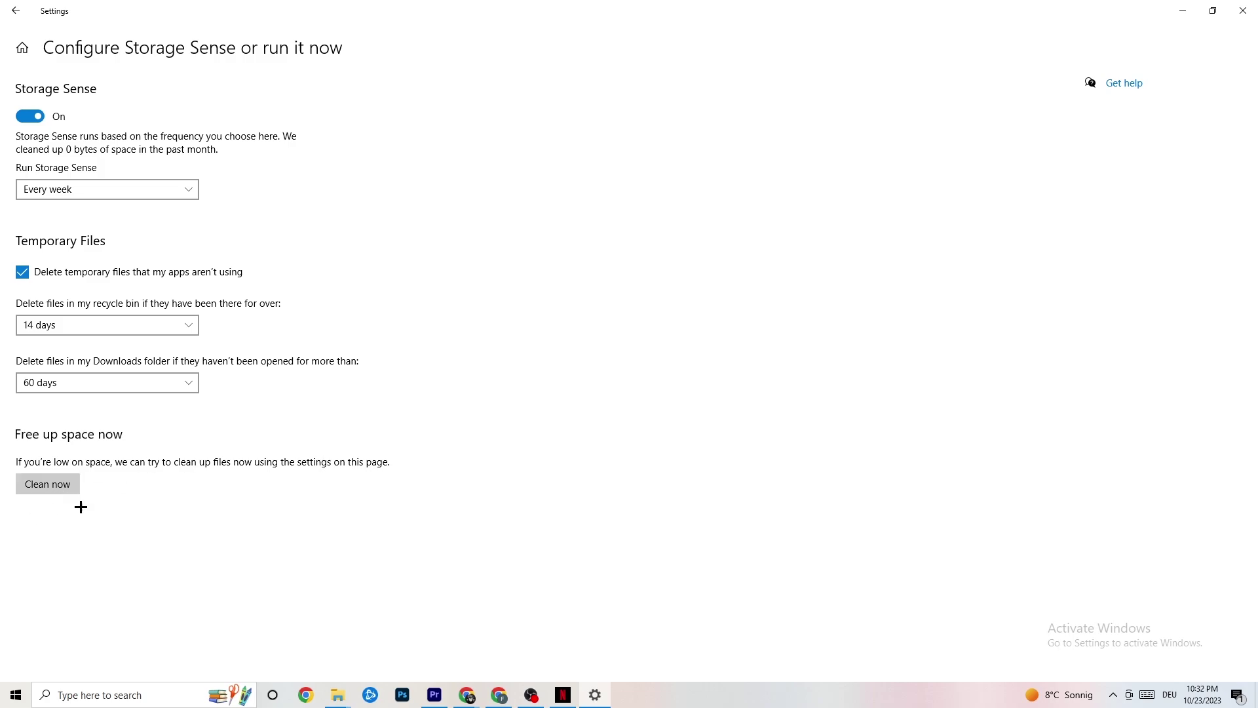
# - Review the background recording options in the Gaming capture settings, then check the Game Mode setting
pyautogui.click(14, 9)
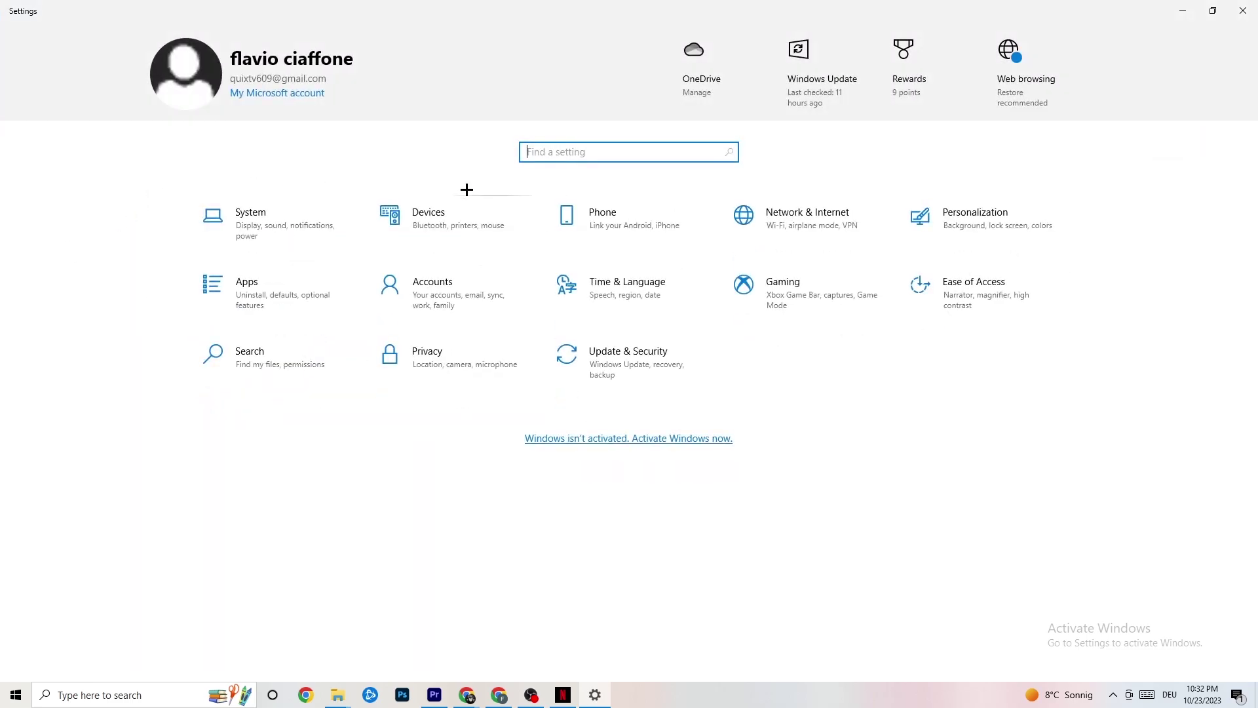
pyautogui.click(838, 299)
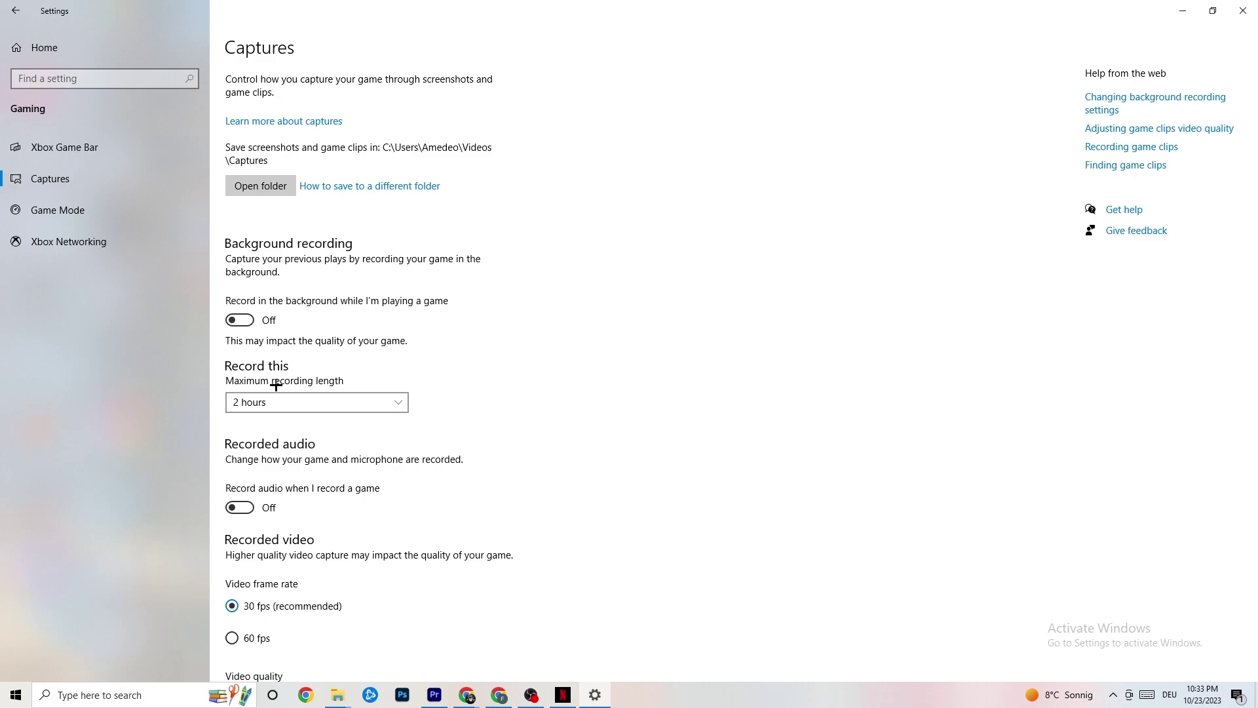
pyautogui.click(115, 210)
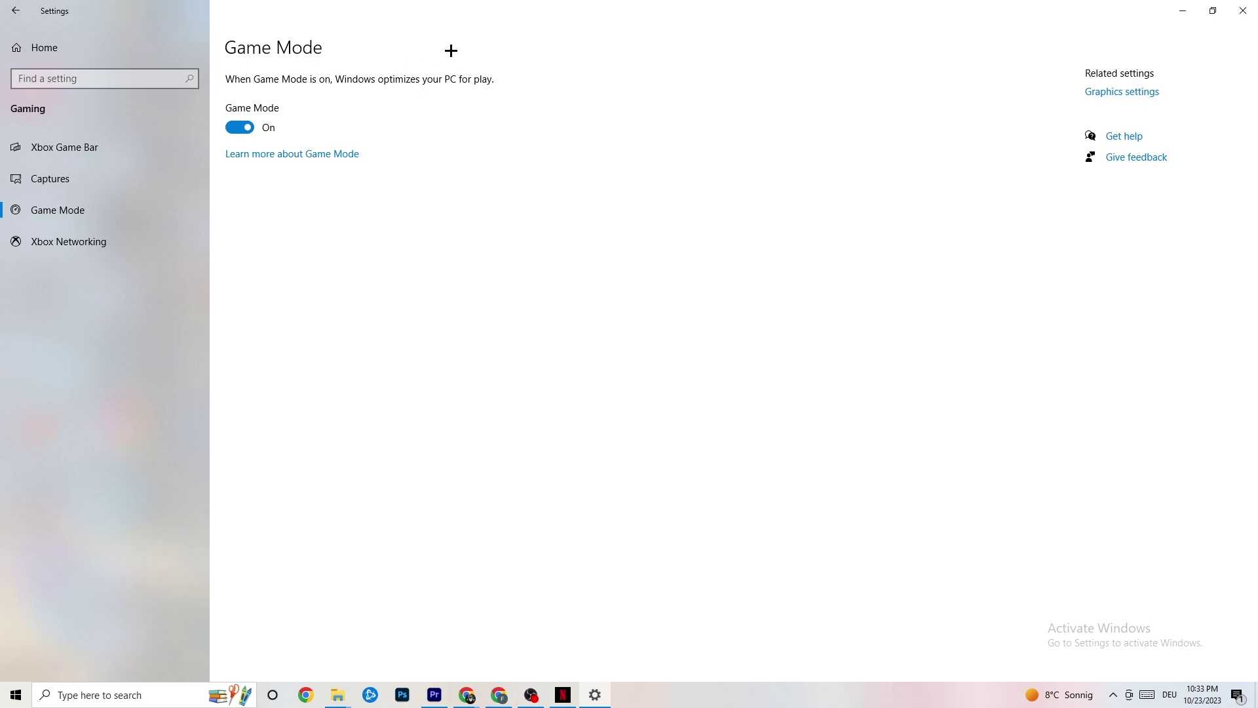
# - Review the Troubleshoot and Windows Update pages under Update & Security, then close Settings
pyautogui.click(15, 11)
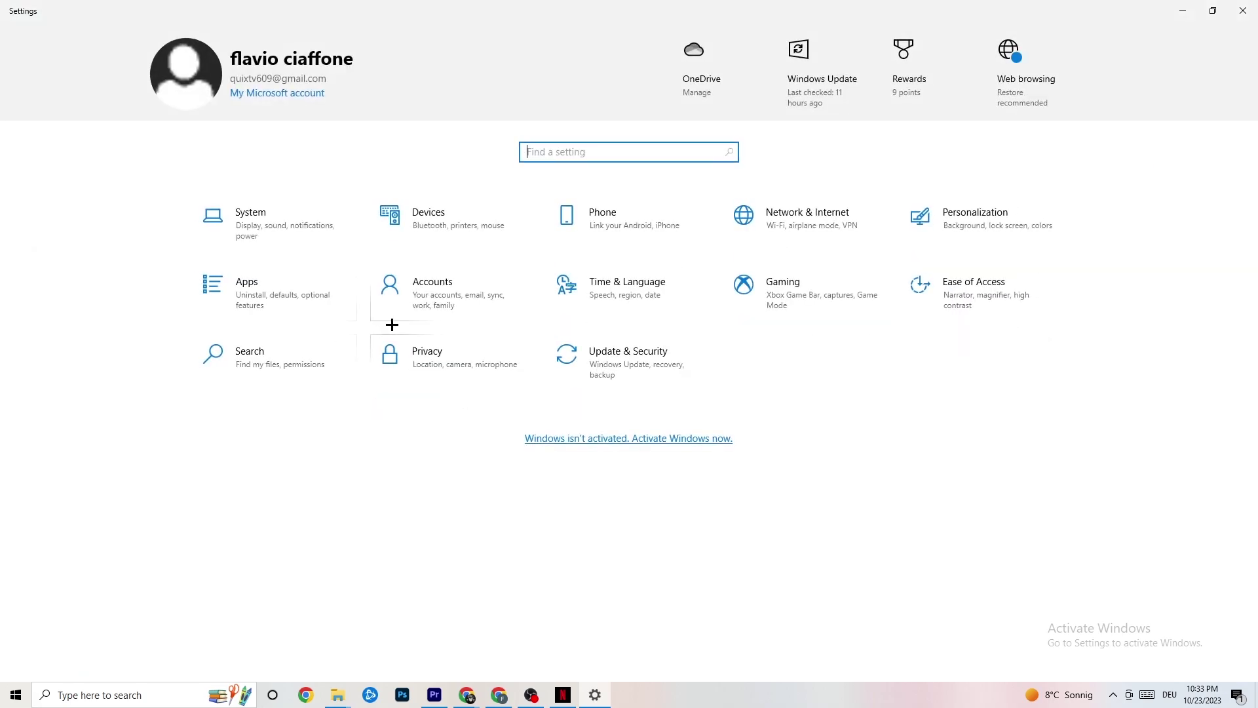
pyautogui.click(657, 375)
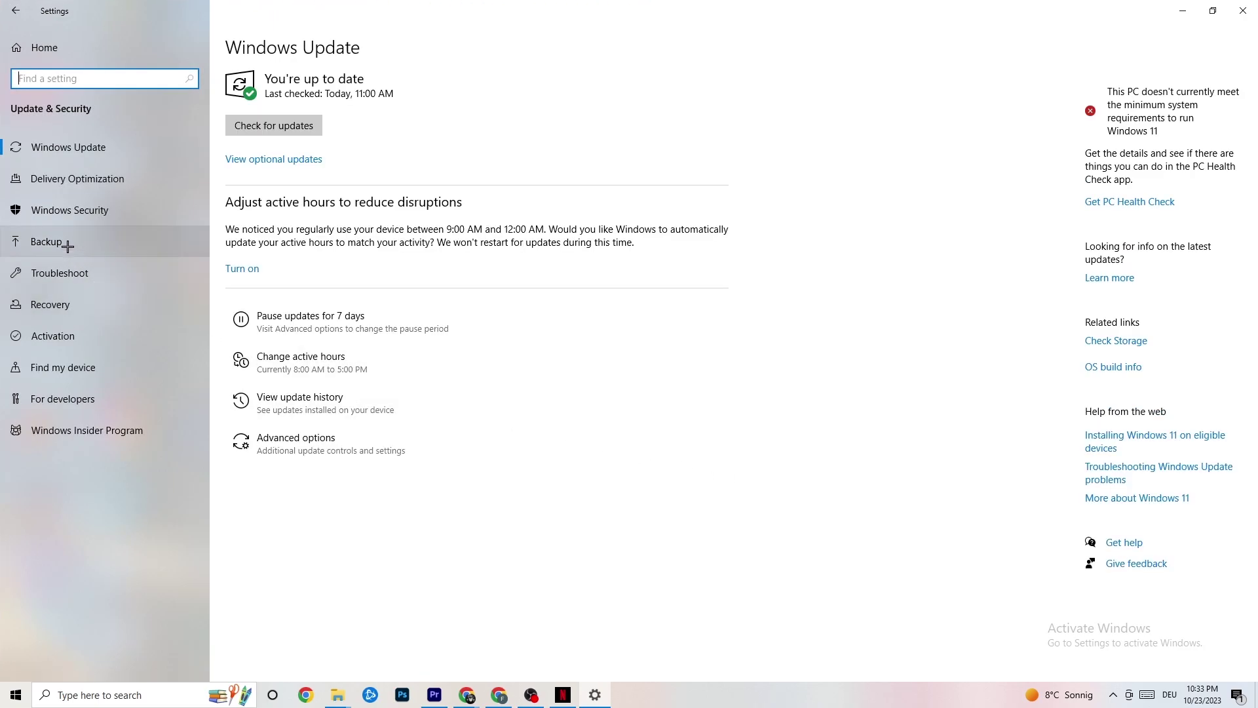
pyautogui.click(69, 270)
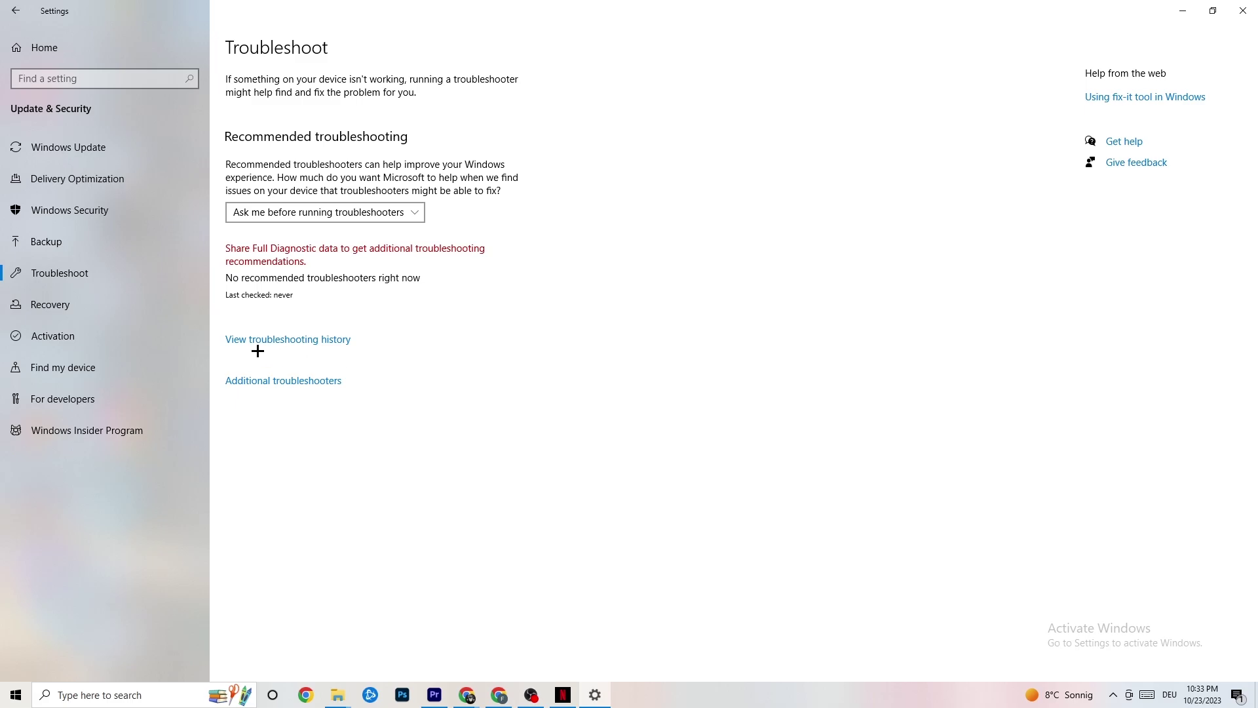
pyautogui.click(101, 148)
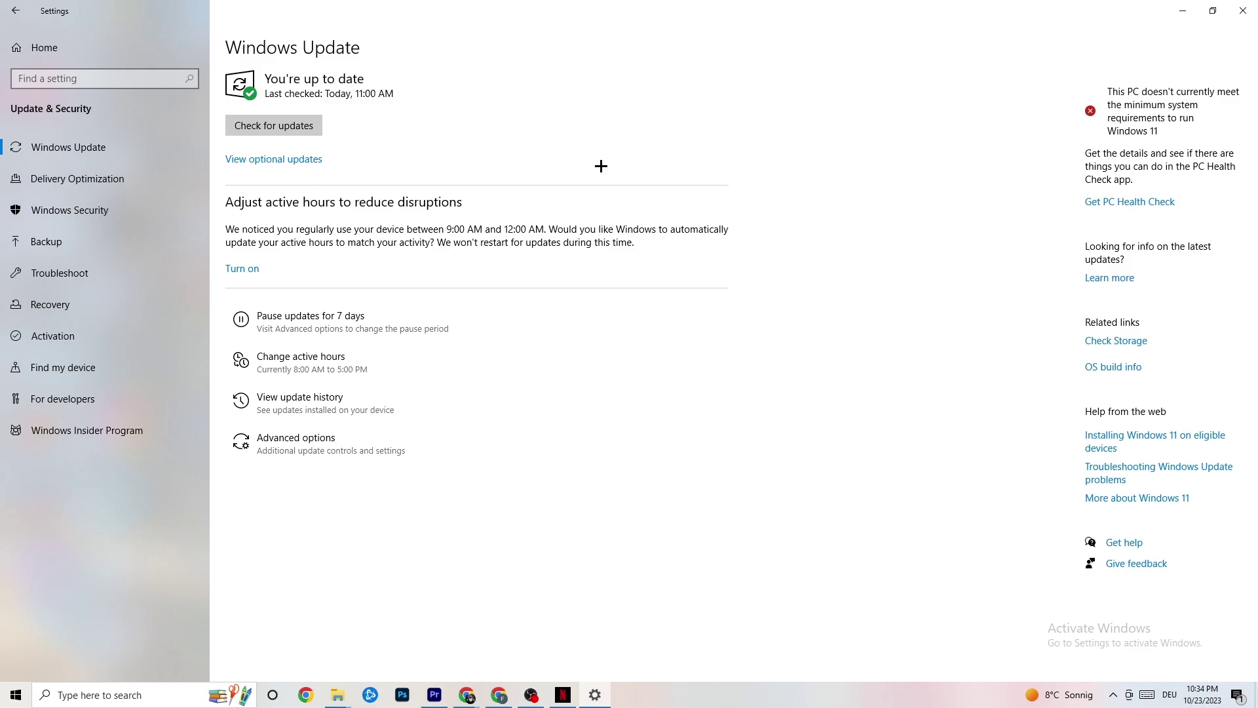
pyautogui.click(1231, 12)
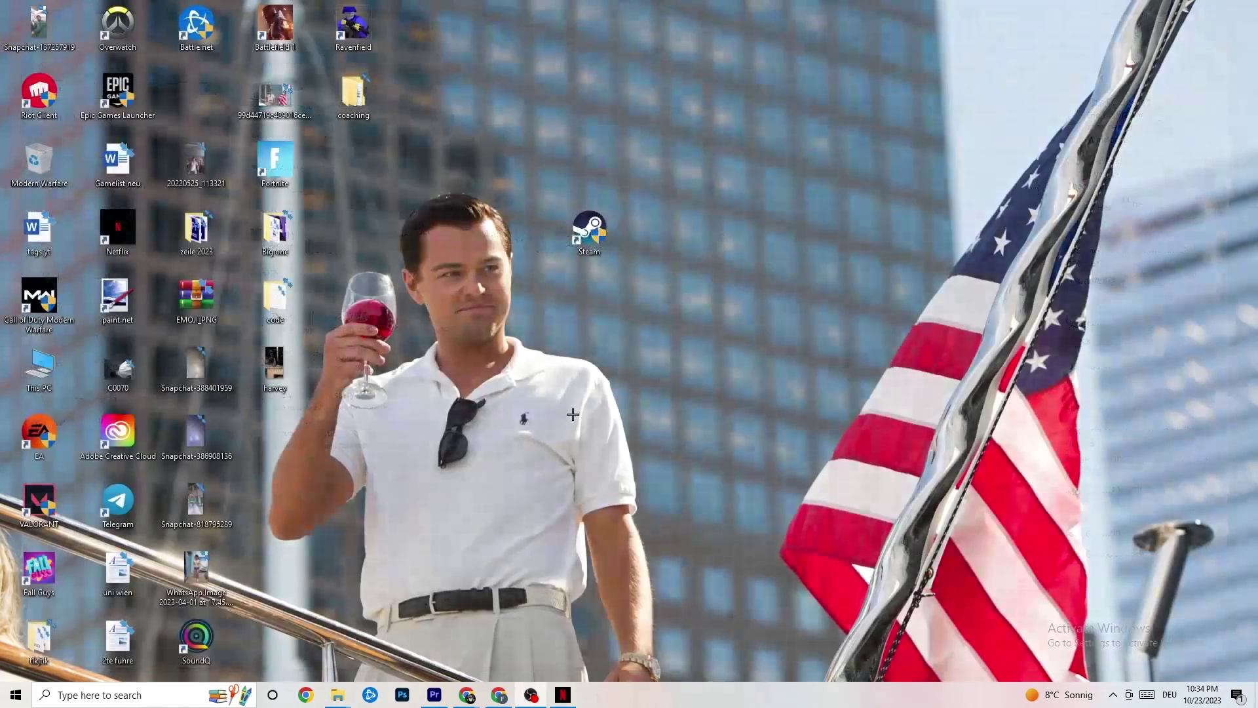